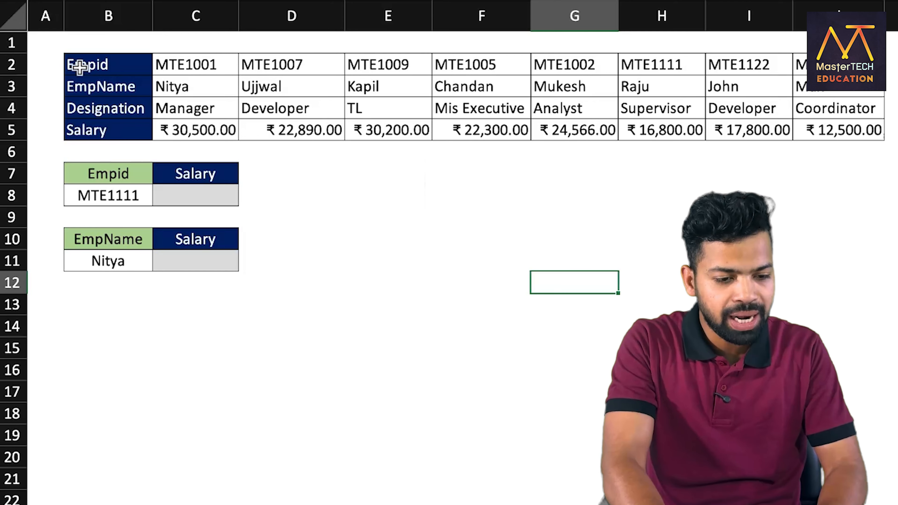
Examine the employee table's Empid, EmpName, Designation and Salary rows and the two small lookup tables below it
{"action": "left_click", "coordinate": [85, 64]}
{"action": "left_click_drag", "start_coordinate": [155, 66], "coordinate": [753, 84]}
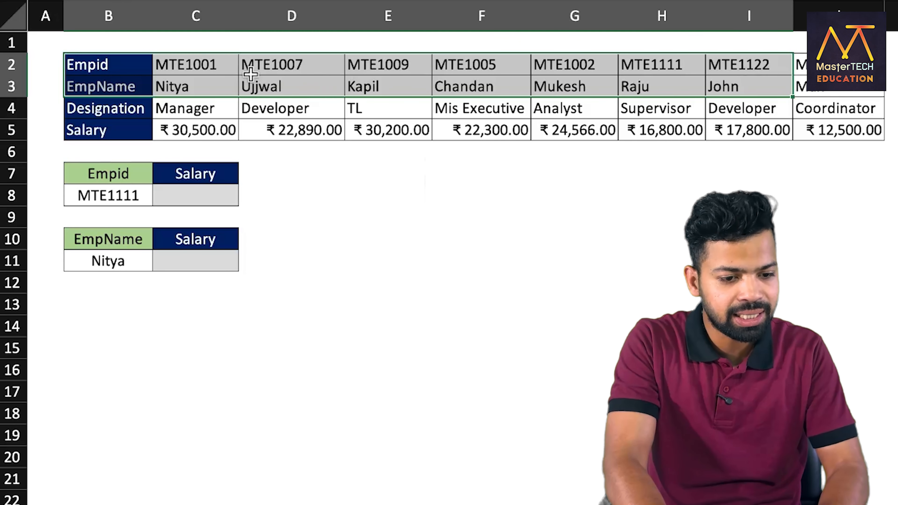
{"action": "left_click", "coordinate": [102, 65]}
{"action": "left_click_drag", "start_coordinate": [102, 65], "coordinate": [792, 56]}
{"action": "left_click_drag", "start_coordinate": [100, 89], "coordinate": [686, 87]}
{"action": "left_click_drag", "start_coordinate": [103, 107], "coordinate": [484, 109]}
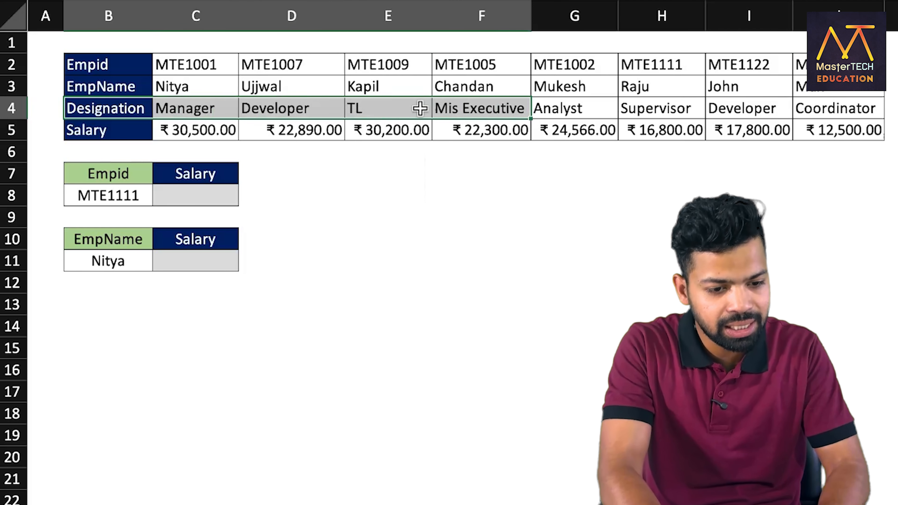
{"action": "left_click_drag", "start_coordinate": [118, 132], "coordinate": [479, 139]}
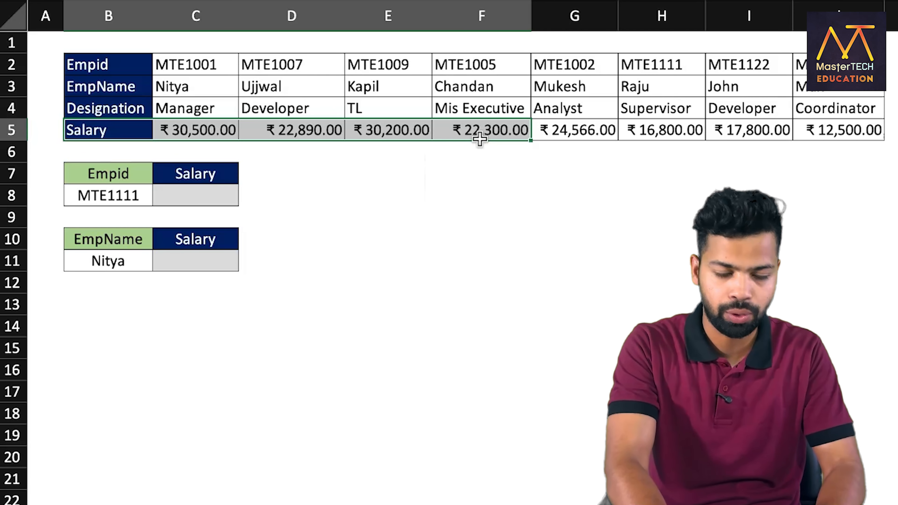
{"action": "left_click", "coordinate": [116, 65]}
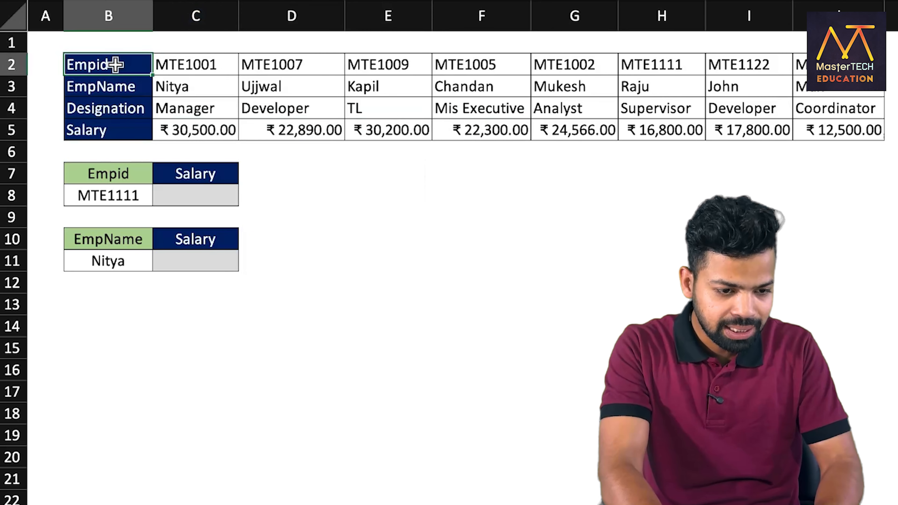
{"action": "left_click_drag", "start_coordinate": [115, 65], "coordinate": [116, 124]}
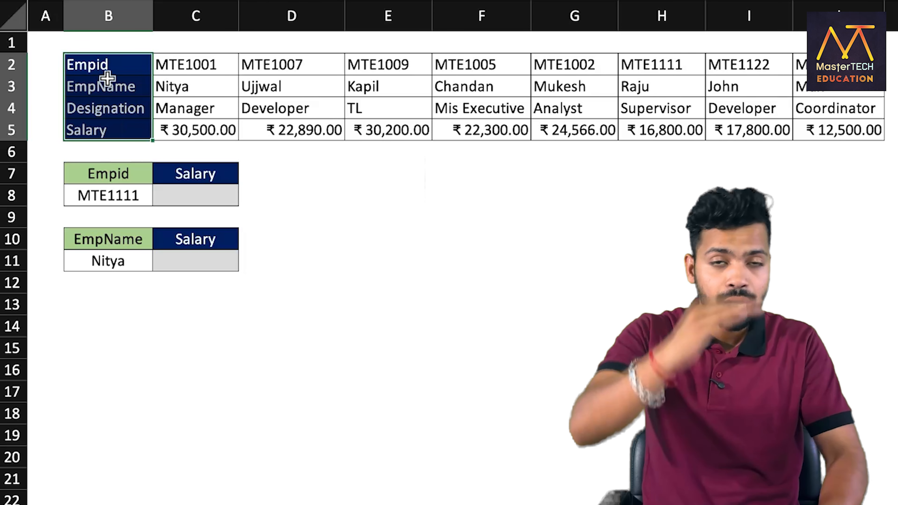
{"action": "left_click_drag", "start_coordinate": [106, 60], "coordinate": [829, 147]}
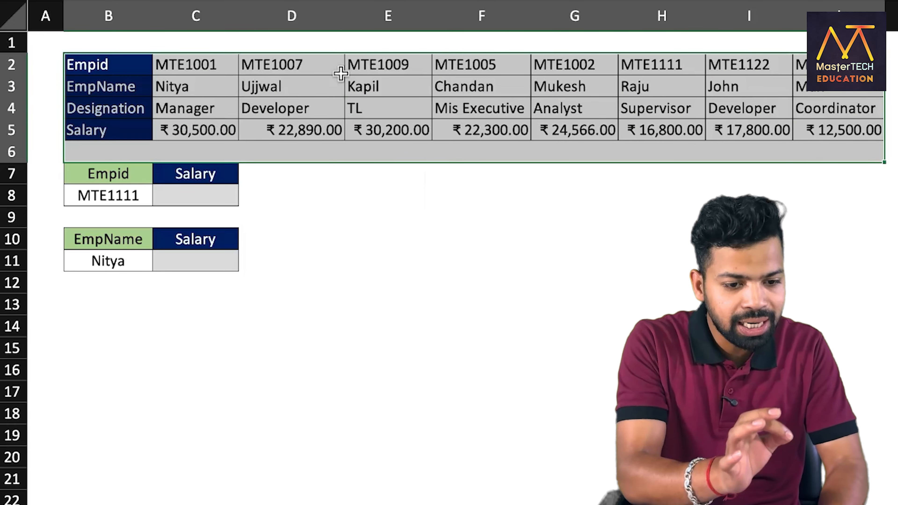
{"action": "left_click_drag", "start_coordinate": [107, 175], "coordinate": [113, 195]}
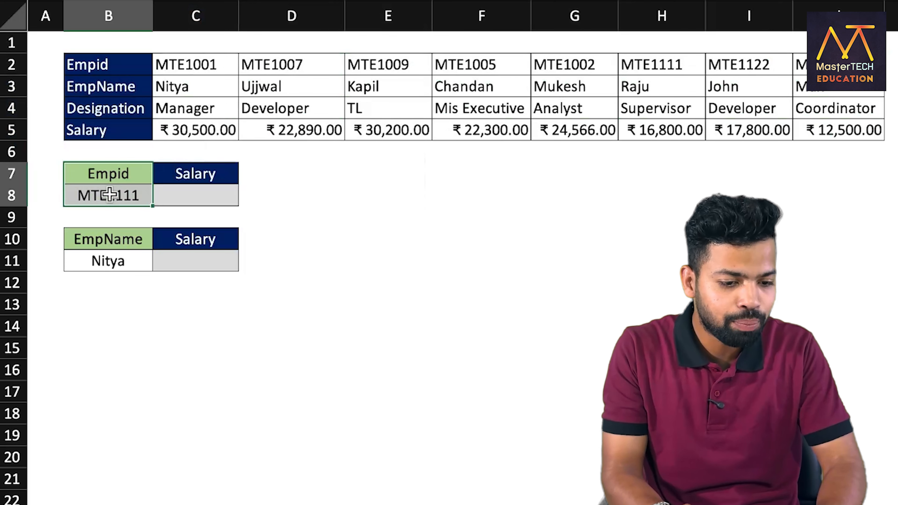
{"action": "left_click_drag", "start_coordinate": [192, 174], "coordinate": [194, 194]}
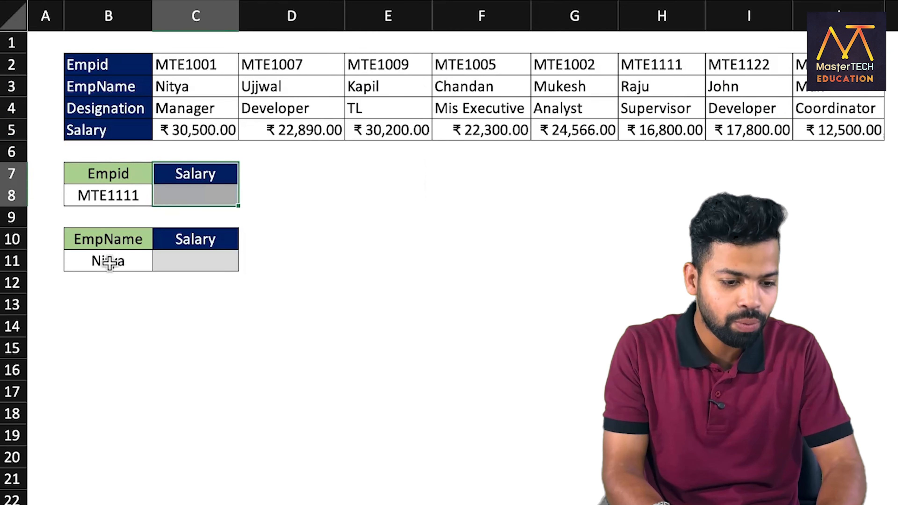
{"action": "left_click_drag", "start_coordinate": [110, 239], "coordinate": [108, 261]}
{"action": "left_click_drag", "start_coordinate": [180, 238], "coordinate": [183, 264]}
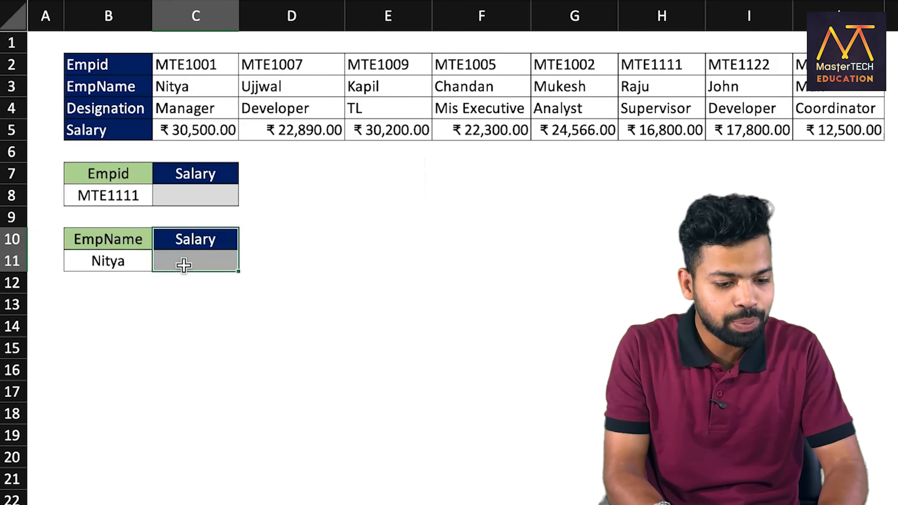
Change the header in C10, next to EmpName, to Designation
{"action": "left_click", "coordinate": [186, 238]}
{"action": "type", "text": "De"}
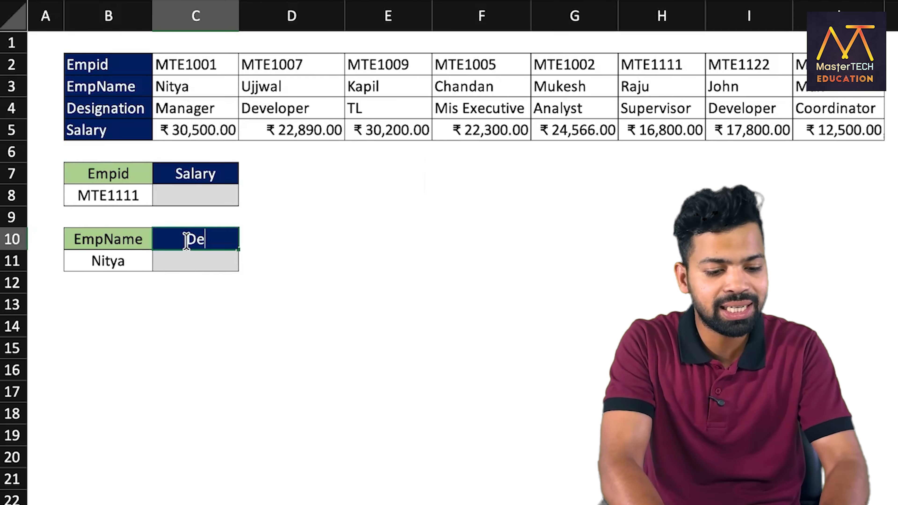
{"action": "type", "text": "signation"}
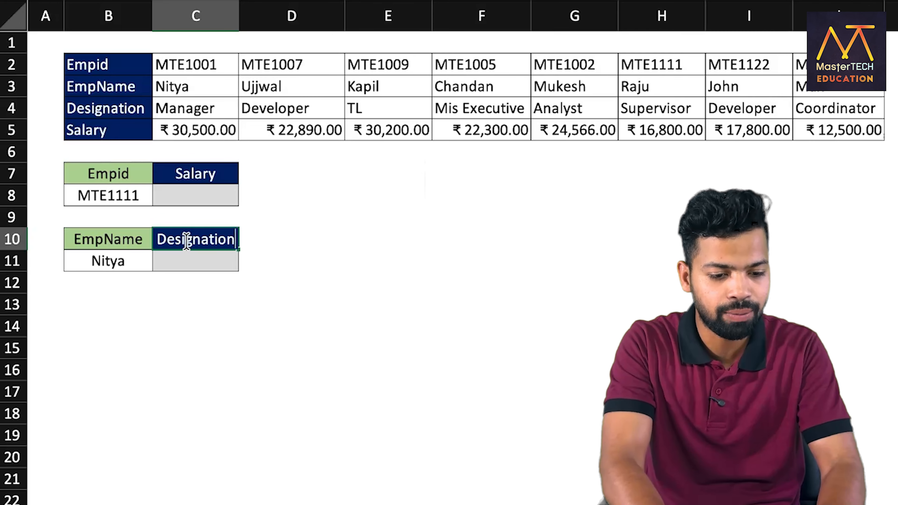
{"action": "key", "text": "Return"}
Write the syntax note "=Hlookup(lookup value, table array, row_index_num,0/1)" as text in cell E7
{"action": "left_click", "coordinate": [245, 155]}
{"action": "left_click", "coordinate": [322, 185]}
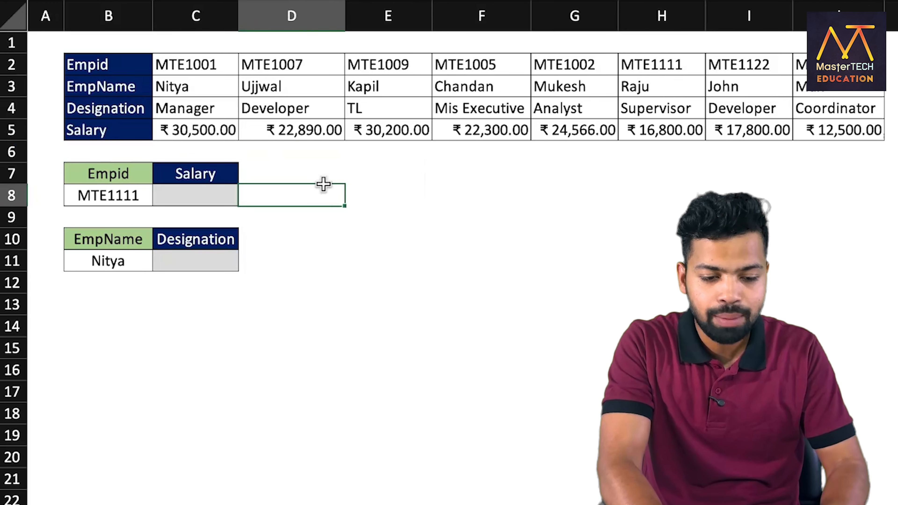
{"action": "left_click", "coordinate": [364, 169]}
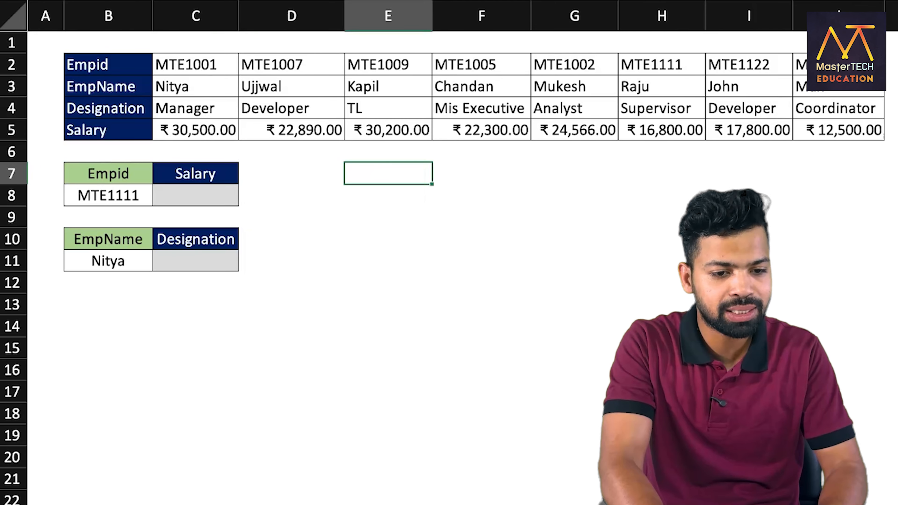
{"action": "type", "text": "=H"}
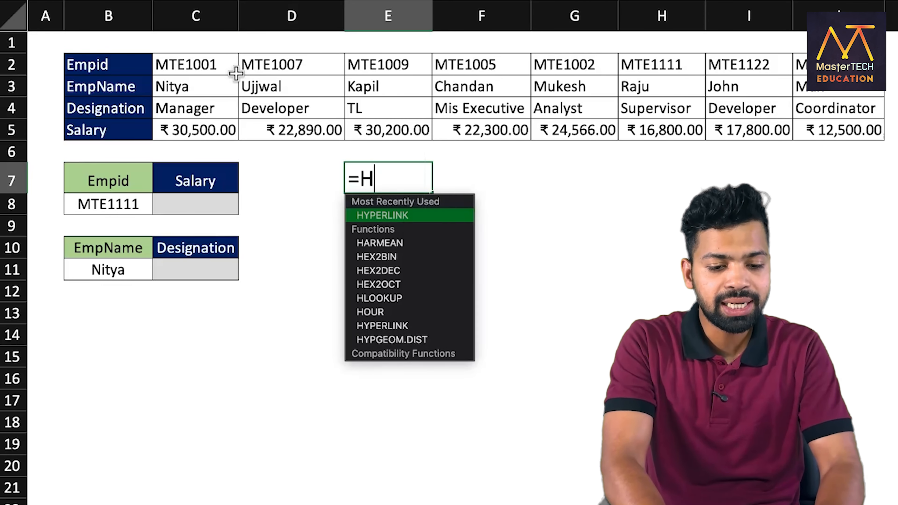
{"action": "type", "text": "lookup(lookup value,"}
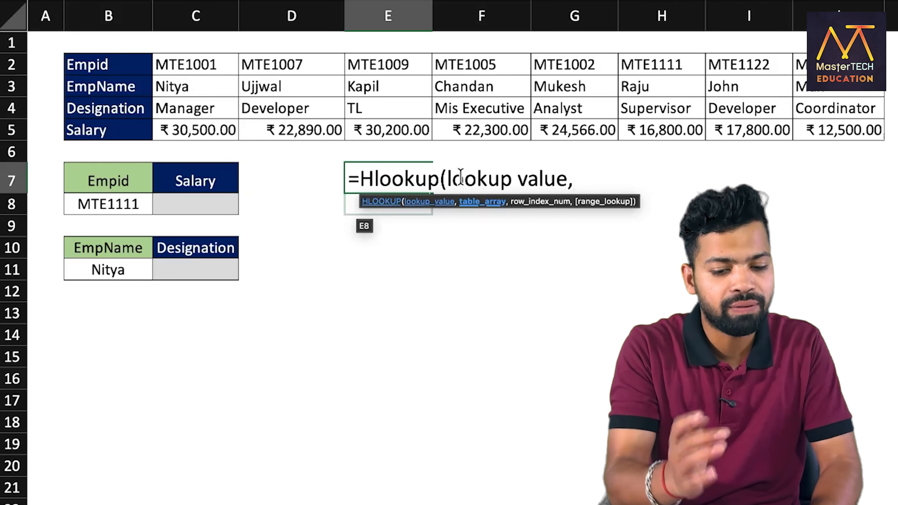
{"action": "type", "text": "tabl"}
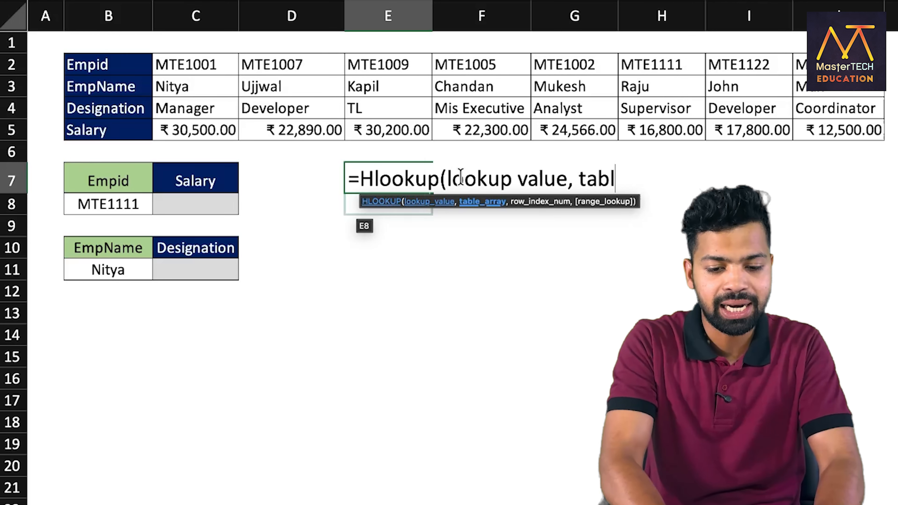
{"action": "type", "text": "e array,"}
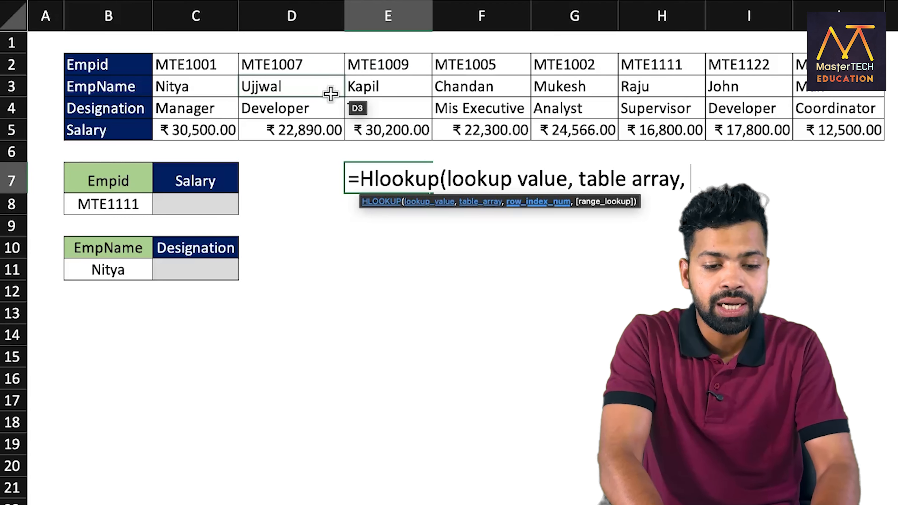
{"action": "type", "text": "row_index_"}
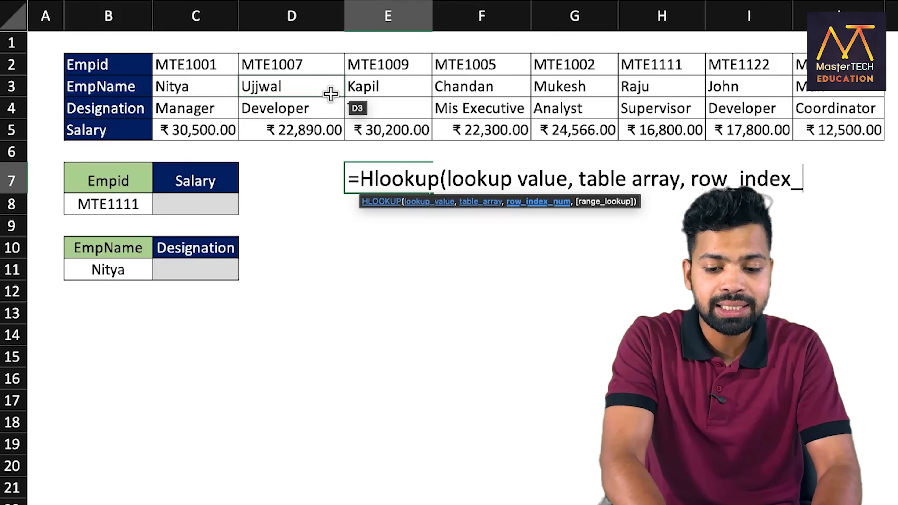
{"action": "type", "text": "num,"}
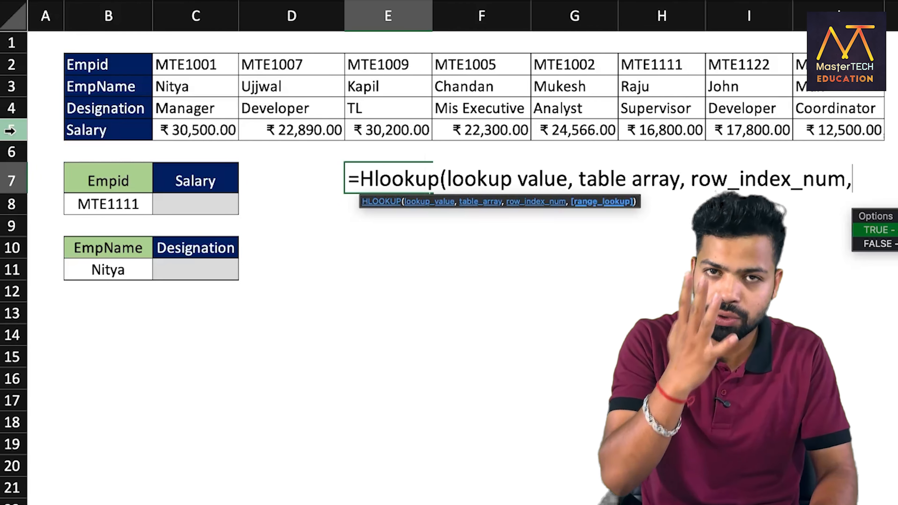
{"action": "type", "text": "0"}
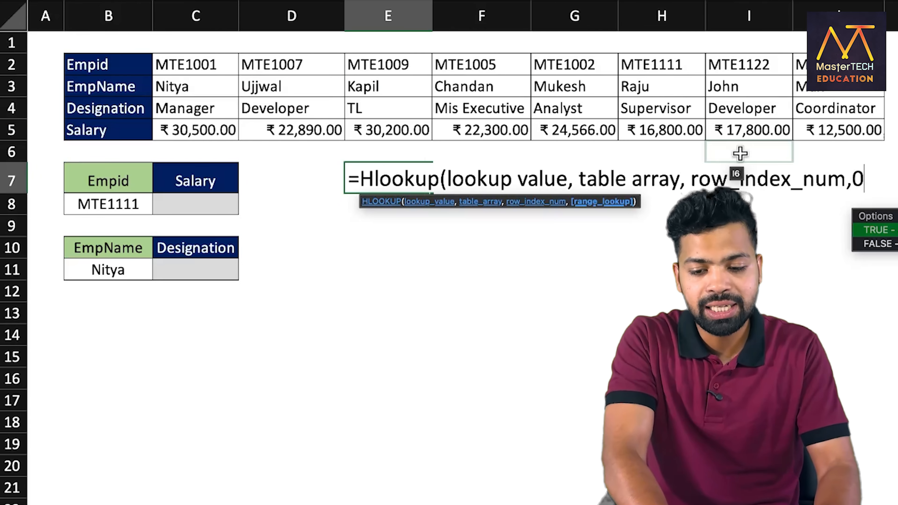
{"action": "type", "text": "/1)"}
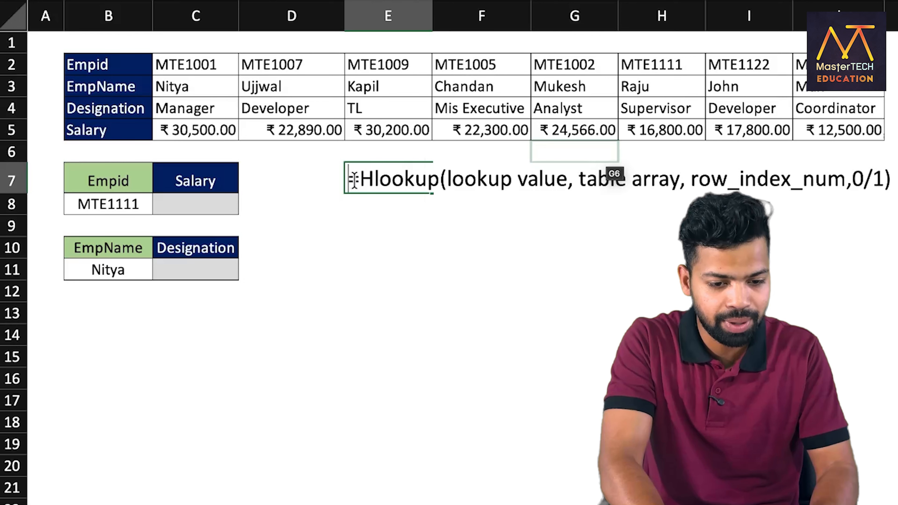
{"action": "key", "text": "Return"}
Start an HLOOKUP formula in C8 with B8 as the lookup value and B2:J5 as the table array
{"action": "left_click", "coordinate": [115, 191]}
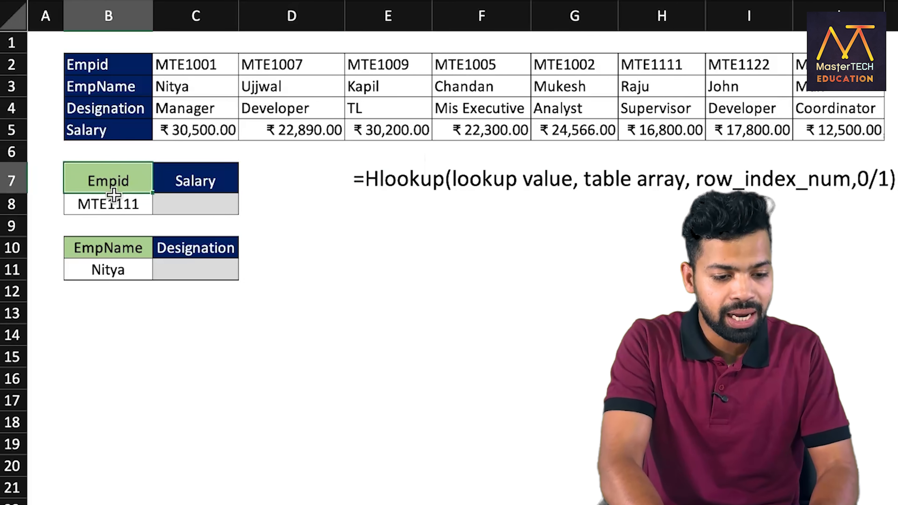
{"action": "mouse_move", "coordinate": [114, 195]}
{"action": "left_mouse_down"}
{"action": "mouse_move", "coordinate": [114, 218]}
{"action": "mouse_move", "coordinate": [114, 185]}
{"action": "mouse_move", "coordinate": [113, 200]}
{"action": "left_mouse_up"}
{"action": "left_click", "coordinate": [184, 199]}
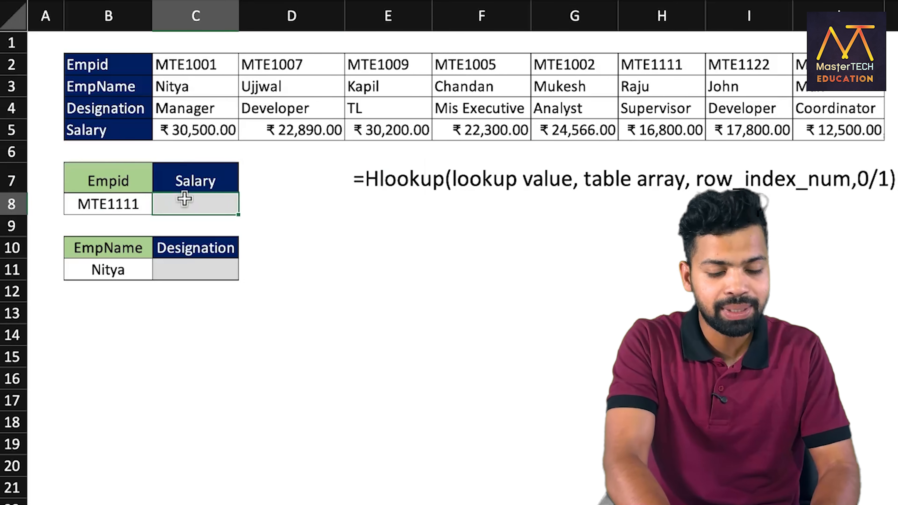
{"action": "type", "text": "=hl"}
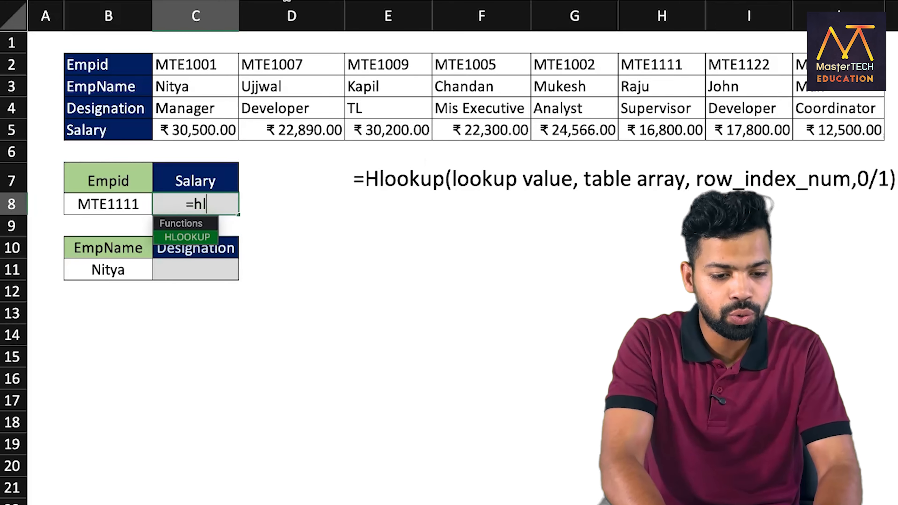
{"action": "key", "text": "Tab"}
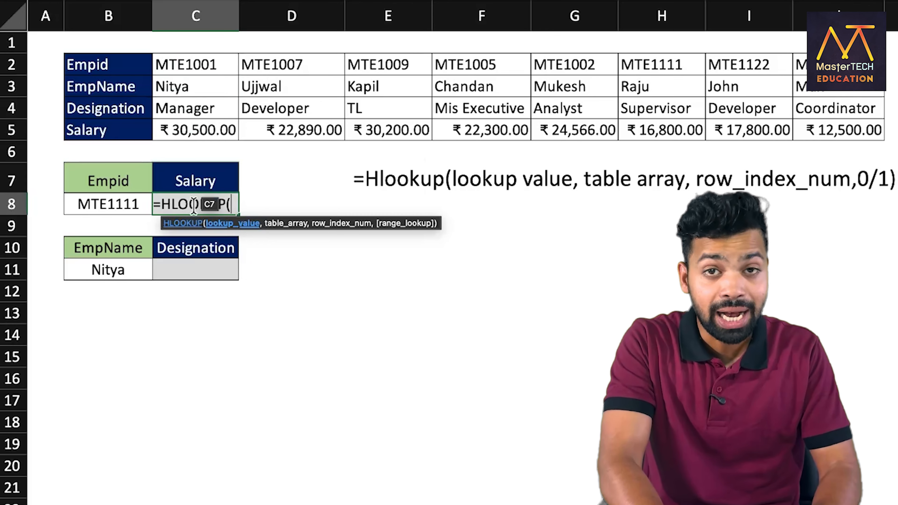
{"action": "left_click", "coordinate": [111, 201]}
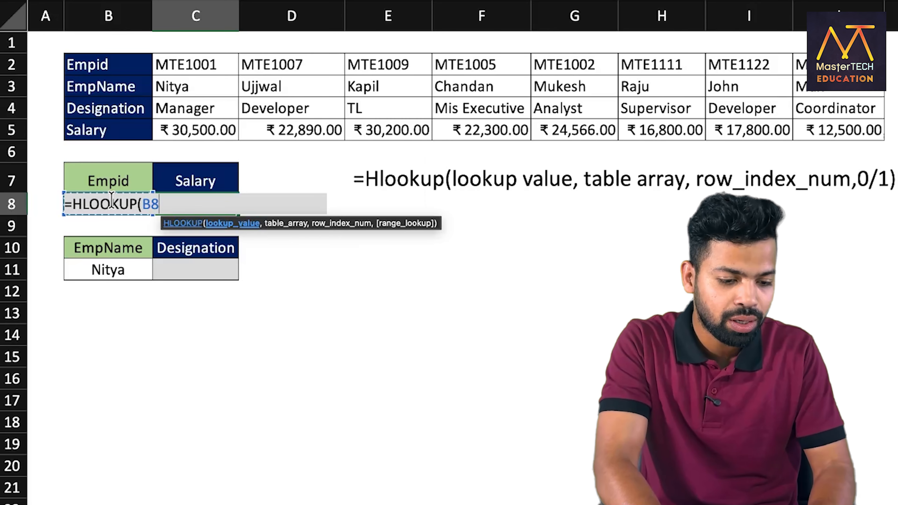
{"action": "type", "text": ","}
{"action": "left_click", "coordinate": [98, 77]}
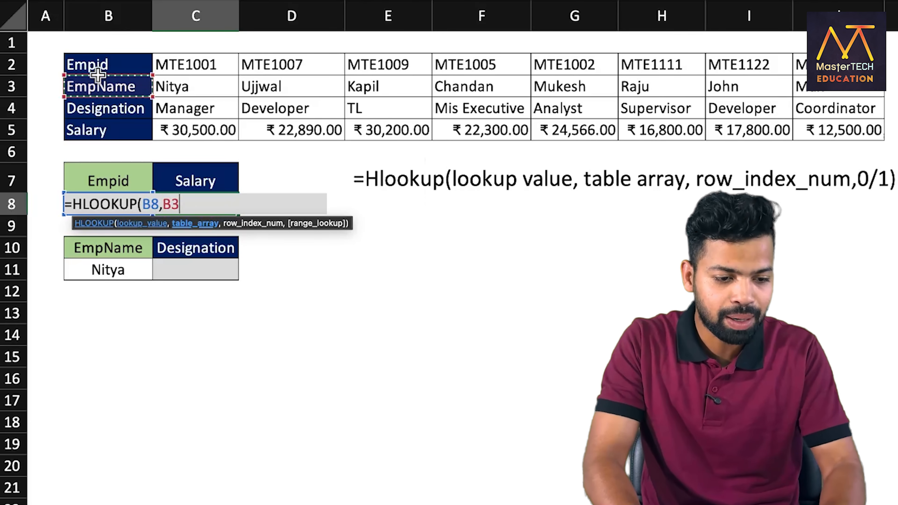
{"action": "left_click", "coordinate": [69, 67]}
{"action": "key", "text": "ctrl+shift+Down"}
{"action": "key", "text": "ctrl+shift+Right"}
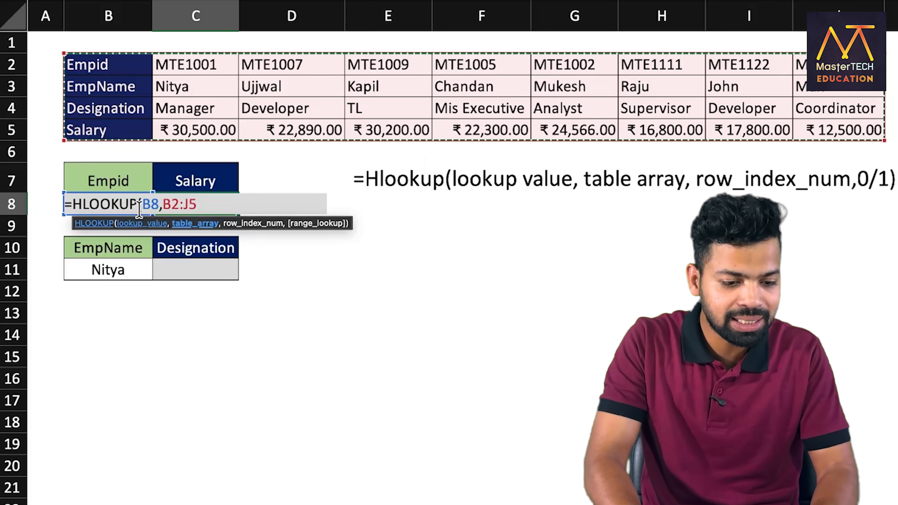
Complete the HLOOKUP in C8 with row index 4 and range lookup 0, and compare its result with the matching employee's column
{"action": "left_click_drag", "start_coordinate": [139, 212], "coordinate": [155, 209]}
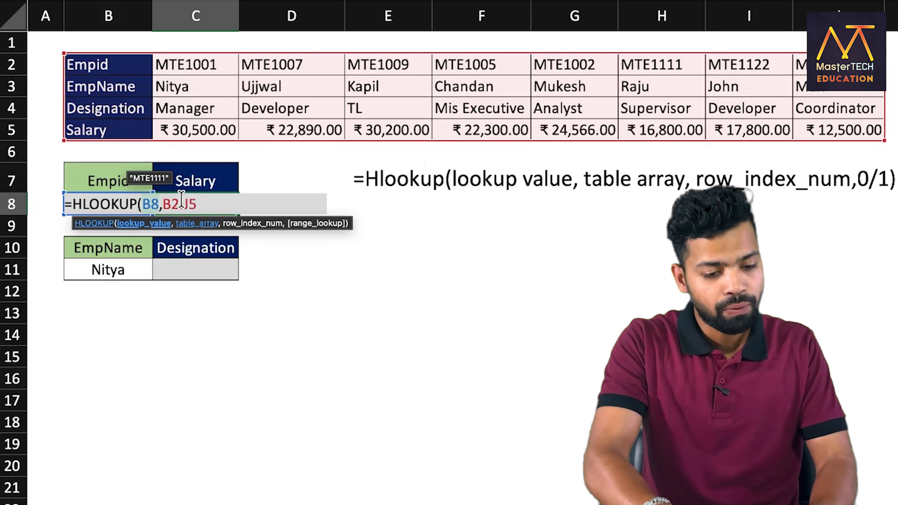
{"action": "left_click_drag", "start_coordinate": [169, 202], "coordinate": [186, 202]}
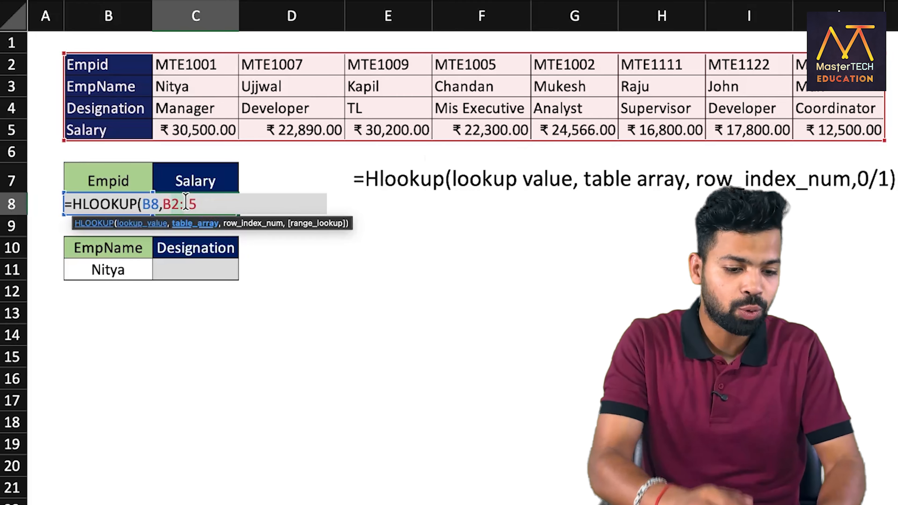
{"action": "type", "text": ",4"}
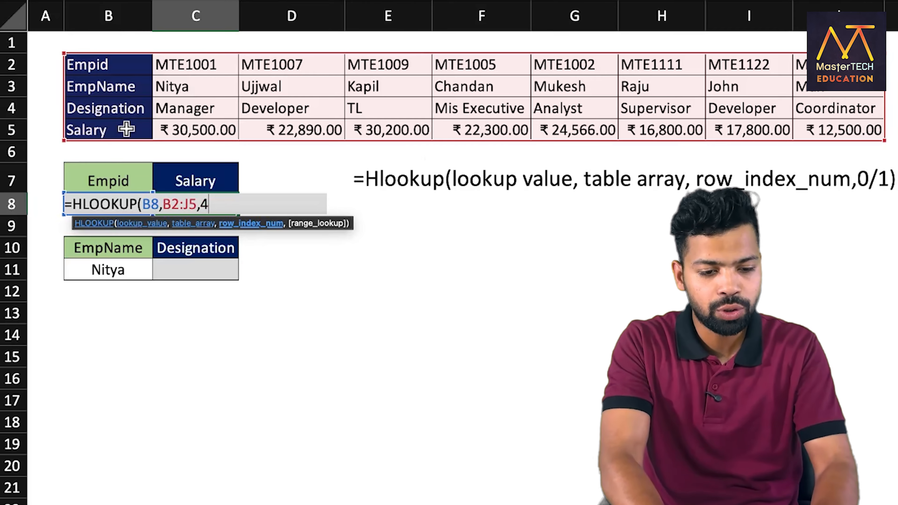
{"action": "type", "text": ",0)"}
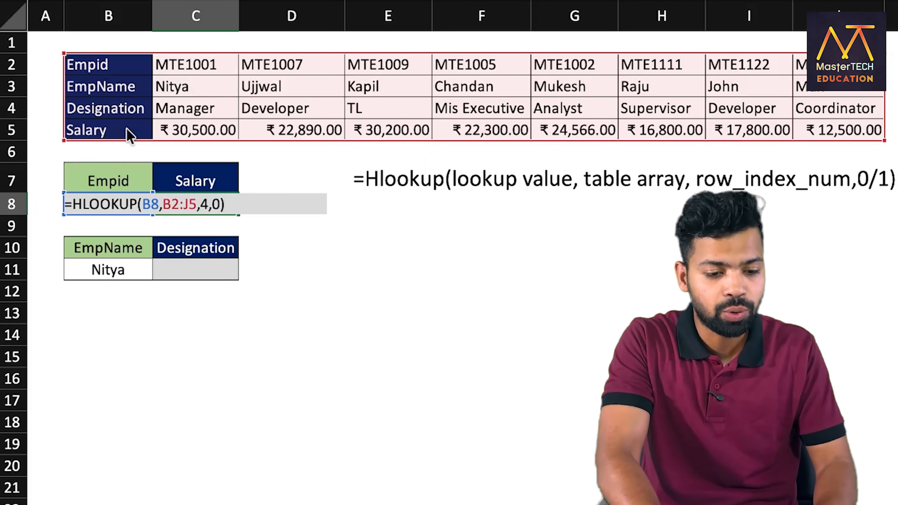
{"action": "key", "text": "Return"}
{"action": "left_click", "coordinate": [107, 204]}
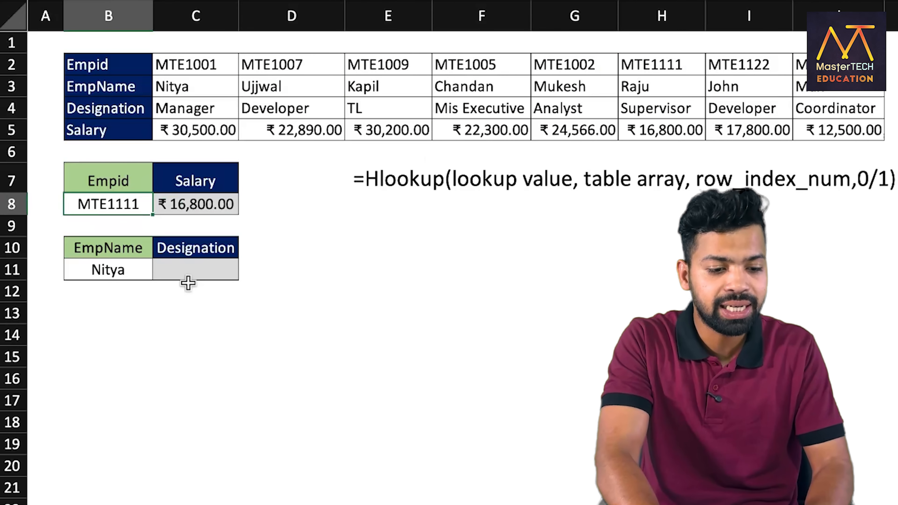
{"action": "left_click", "coordinate": [181, 208]}
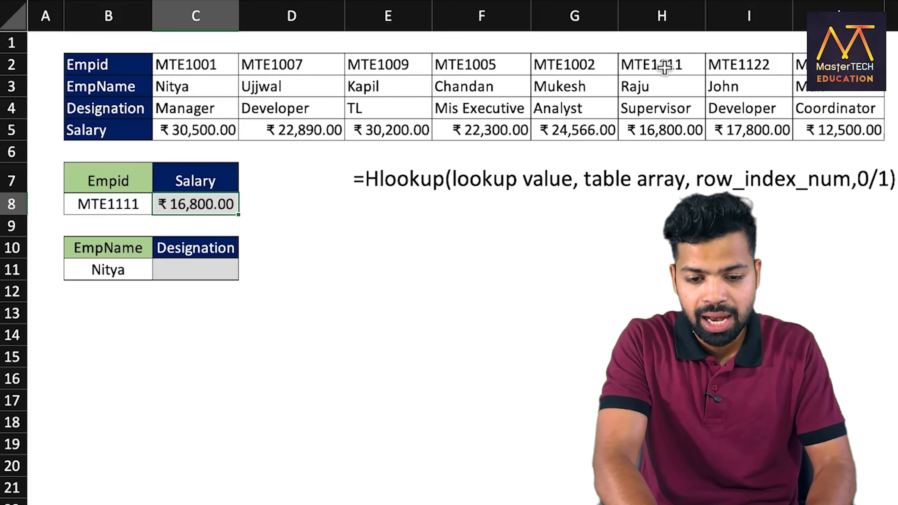
{"action": "left_click_drag", "start_coordinate": [664, 64], "coordinate": [663, 126]}
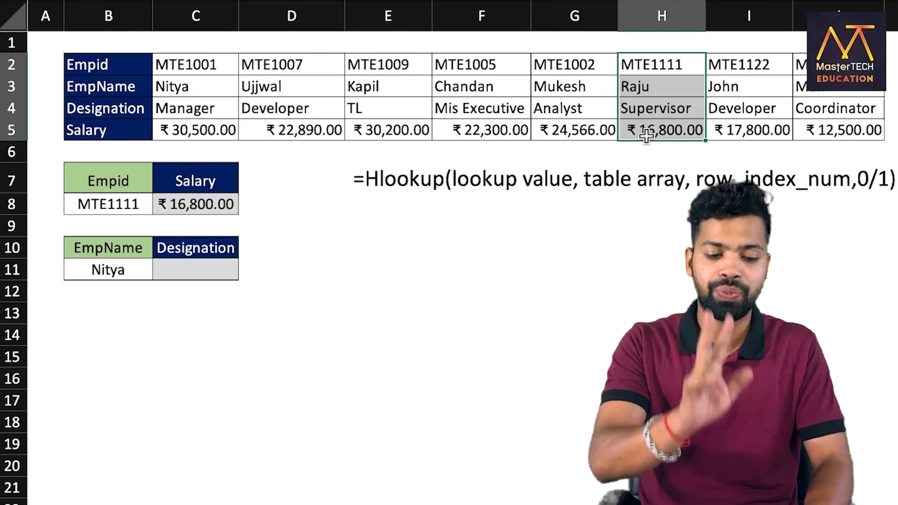
Try to return the designation in C11 using HLOOKUP with lookup value B11, table array B2:J5, row index 3 and range lookup 0
{"action": "left_click", "coordinate": [112, 263]}
{"action": "left_click", "coordinate": [206, 261]}
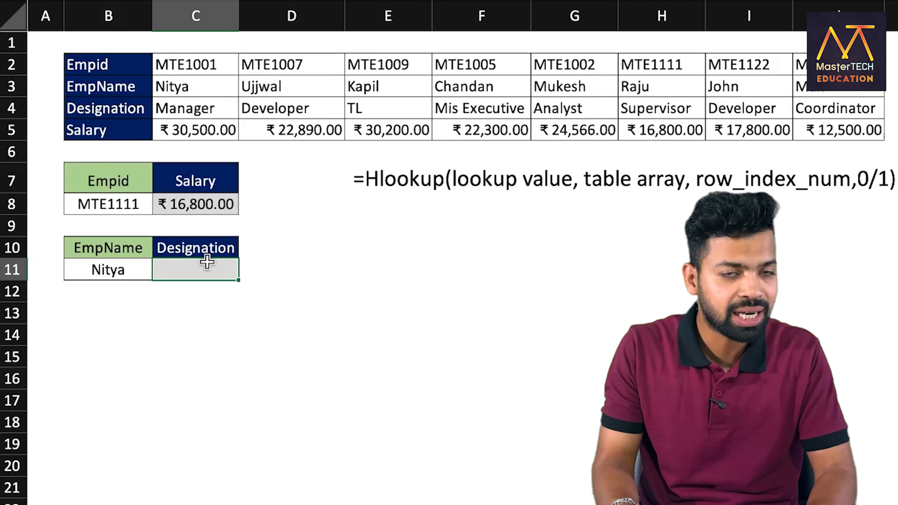
{"action": "type", "text": "=hl"}
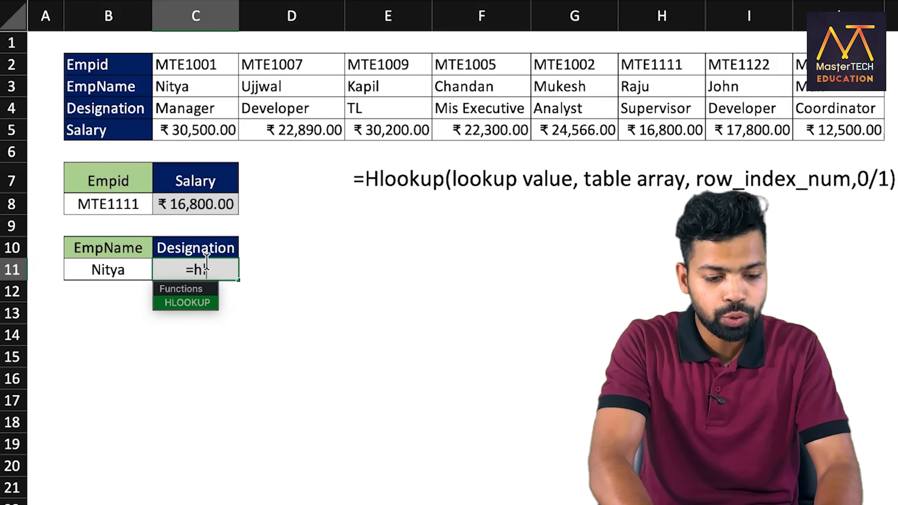
{"action": "key", "text": "Tab"}
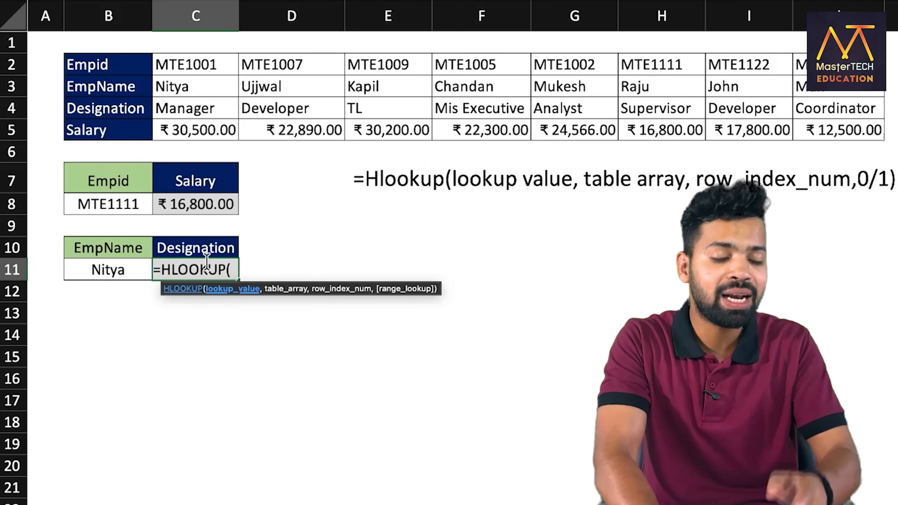
{"action": "left_click", "coordinate": [116, 270]}
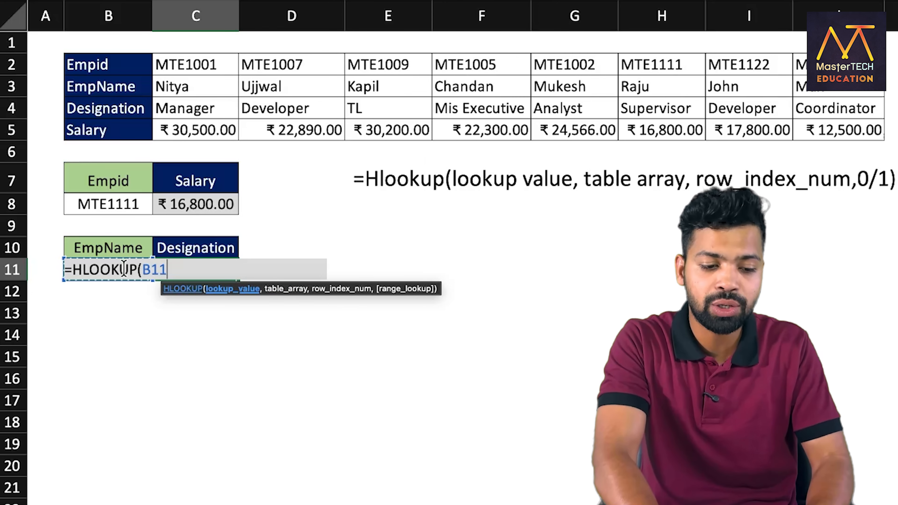
{"action": "type", "text": ","}
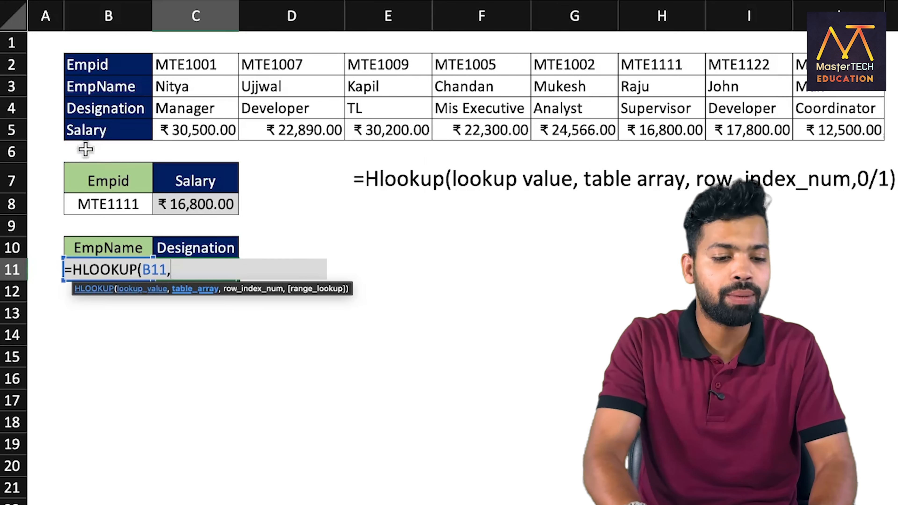
{"action": "left_click", "coordinate": [88, 67]}
{"action": "key", "text": "ctrl+shift+Down"}
{"action": "key", "text": "ctrl+shift+Right"}
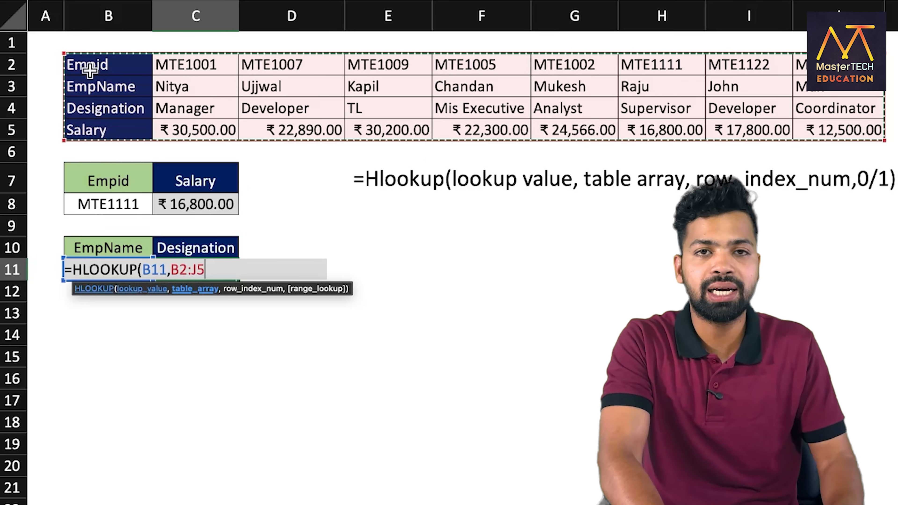
{"action": "type", "text": ","}
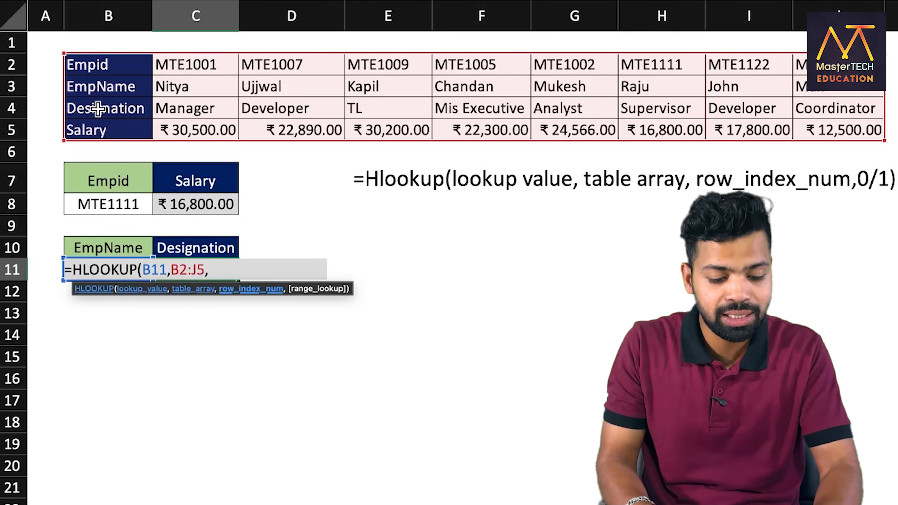
{"action": "type", "text": ",0)"}
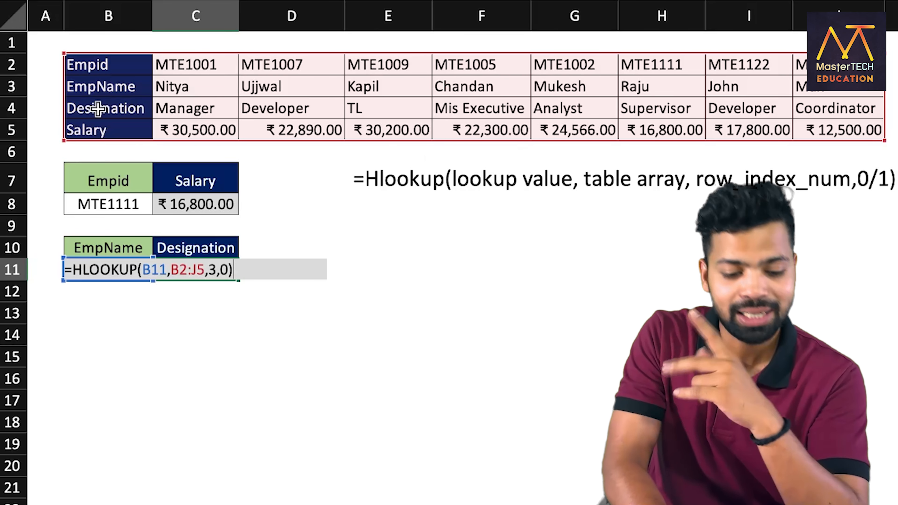
{"action": "key", "text": "Return"}
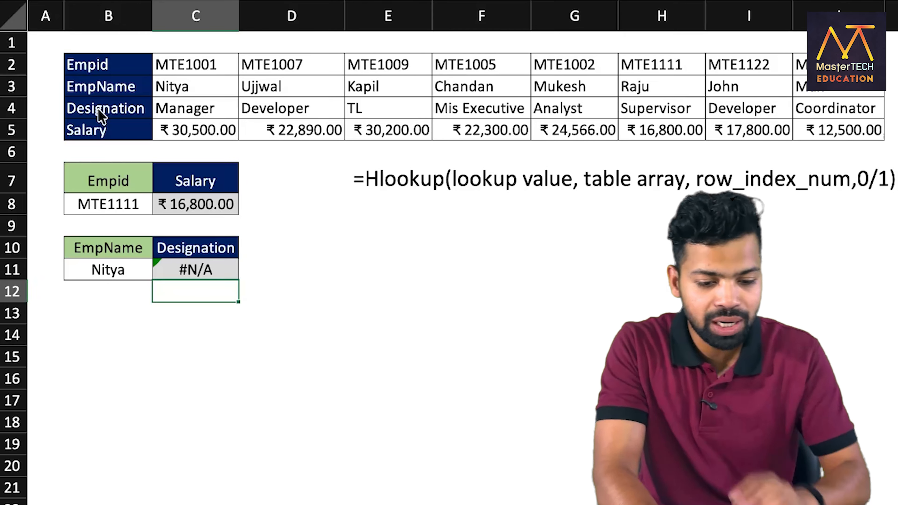
Write "Note: Lookup value always must be in first row of table array." in cell E8 under the syntax note
{"action": "left_click", "coordinate": [380, 217]}
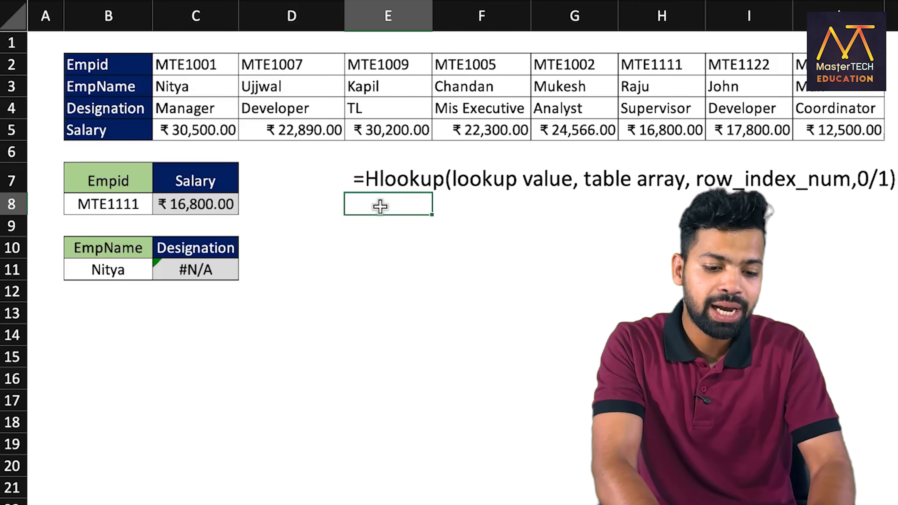
{"action": "type", "text": "Note: Lookup value always "}
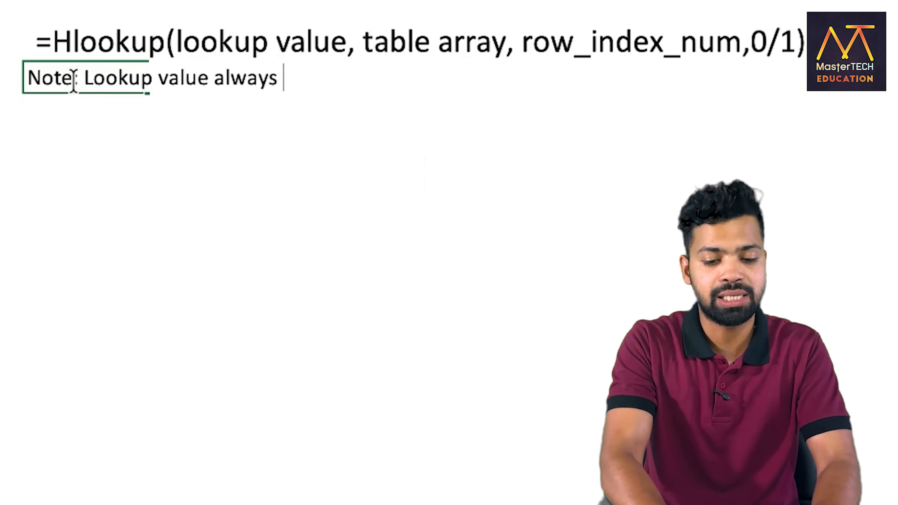
{"action": "type", "text": "must be in"}
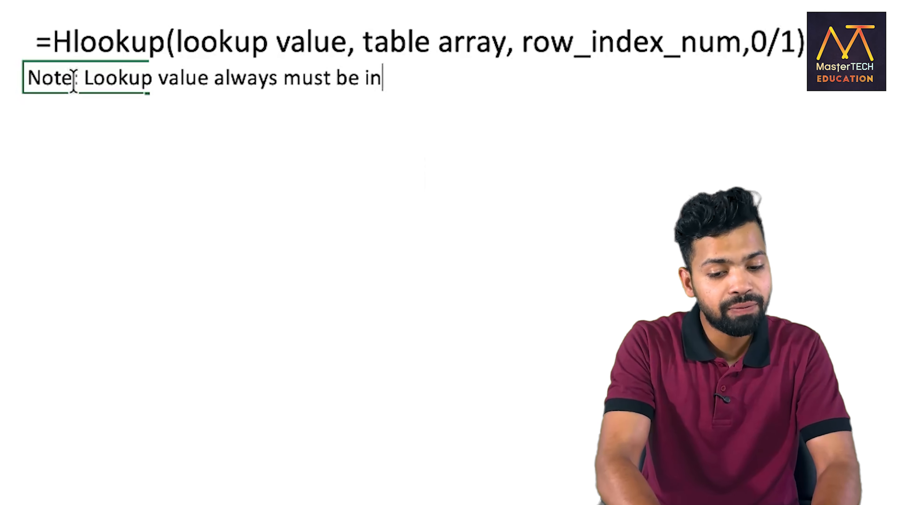
{"action": "type", "text": " first row of table rra"}
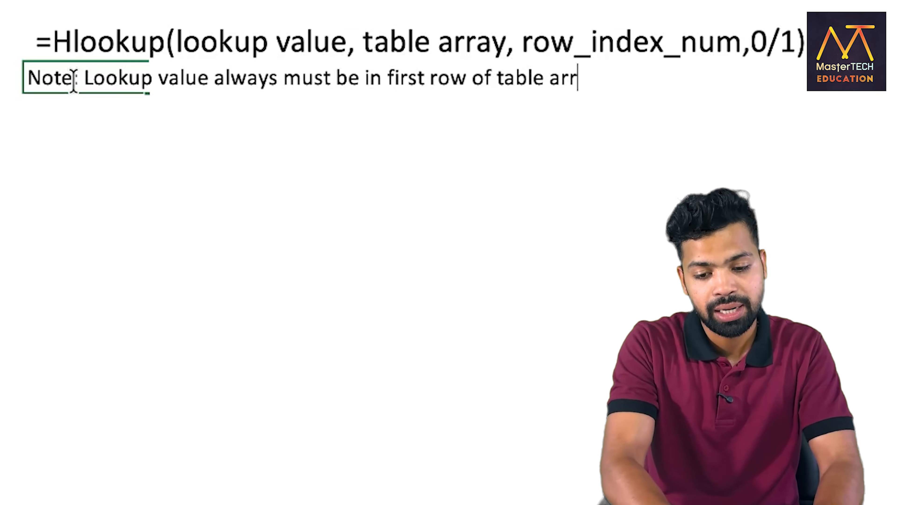
{"action": "type", "text": "ay"}
{"action": "type", "text": "."}
{"action": "key", "text": "Return"}
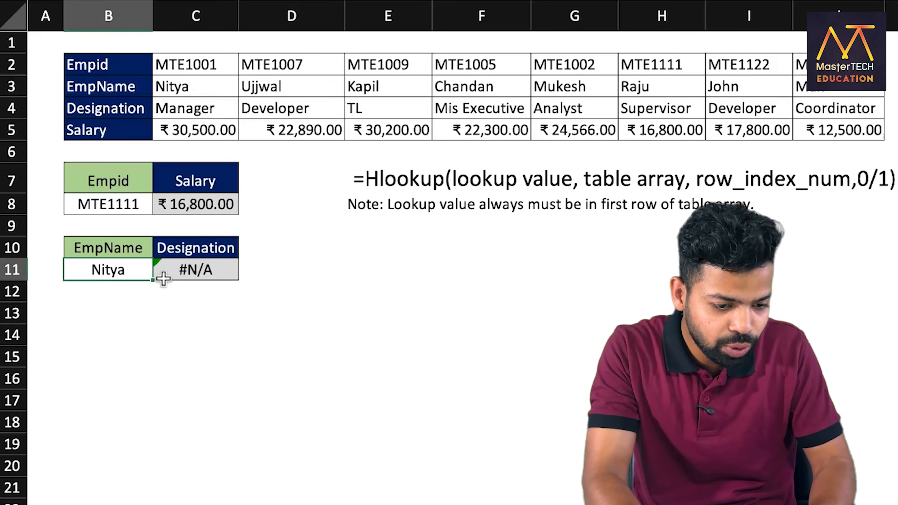
Review the HLOOKUP formula in C11 and clear the cell
{"action": "left_click", "coordinate": [170, 274]}
{"action": "double_click", "coordinate": [177, 274]}
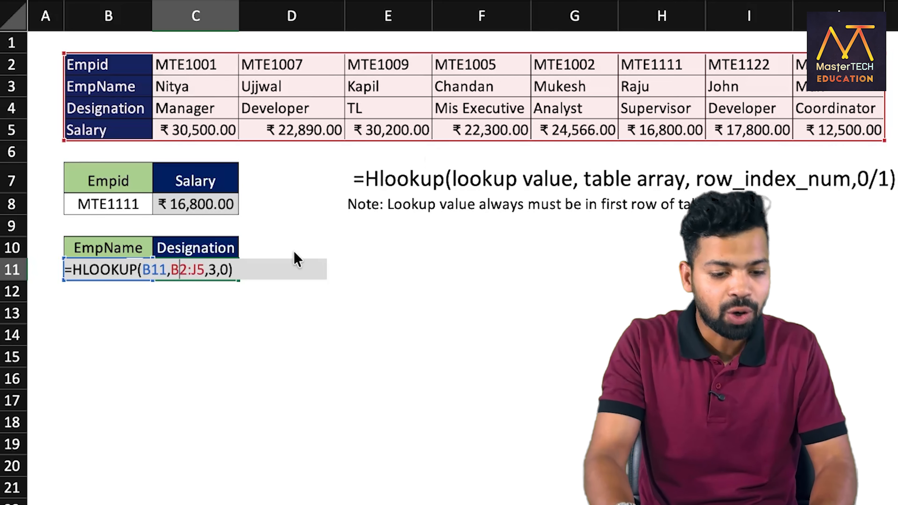
{"action": "key", "text": "Return"}
{"action": "left_click", "coordinate": [186, 268]}
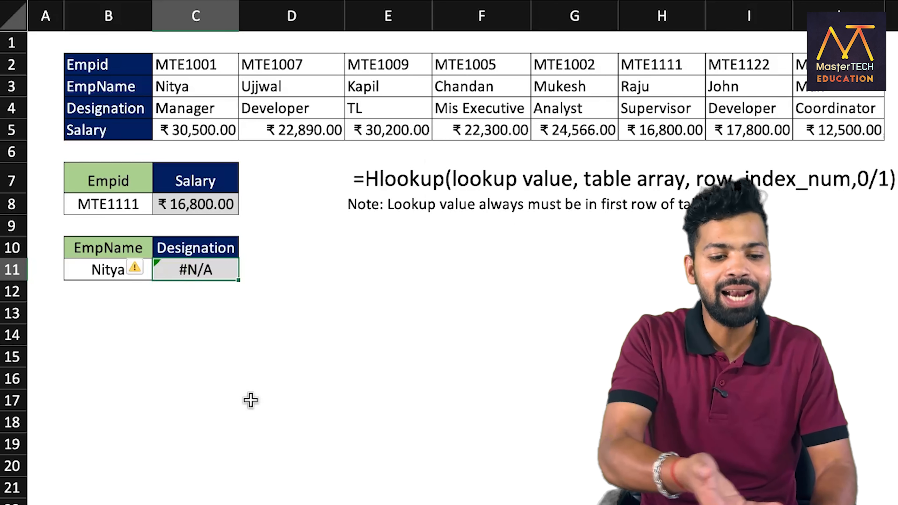
{"action": "key", "text": "Delete"}
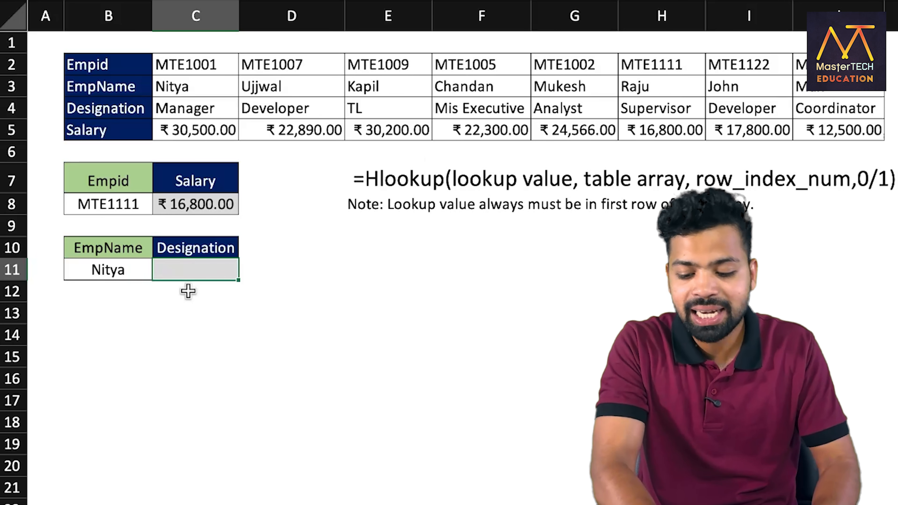
Enter an HLOOKUP in C11 with lookup value B11, table array B3:J5, row index 2 and range lookup 0, and compare it with column C
{"action": "type", "text": "=hl"}
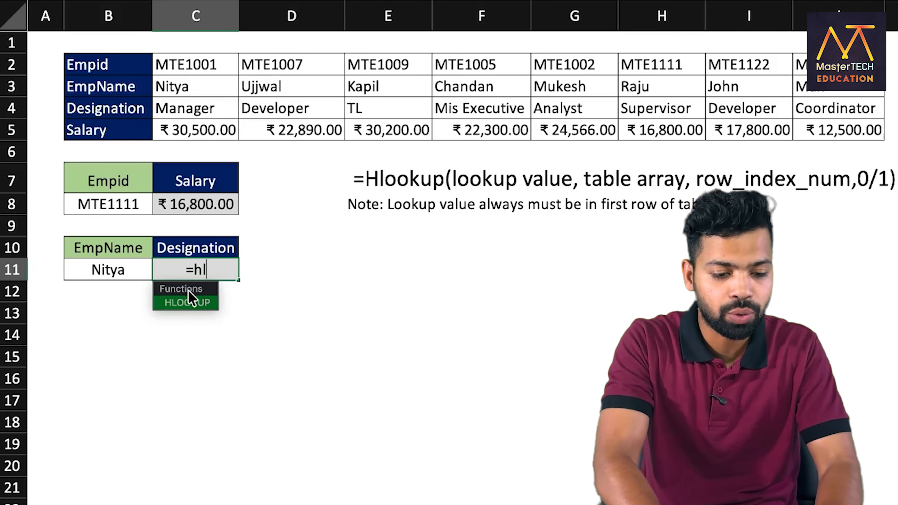
{"action": "key", "text": "Tab"}
{"action": "left_click", "coordinate": [129, 267]}
{"action": "type", "text": ","}
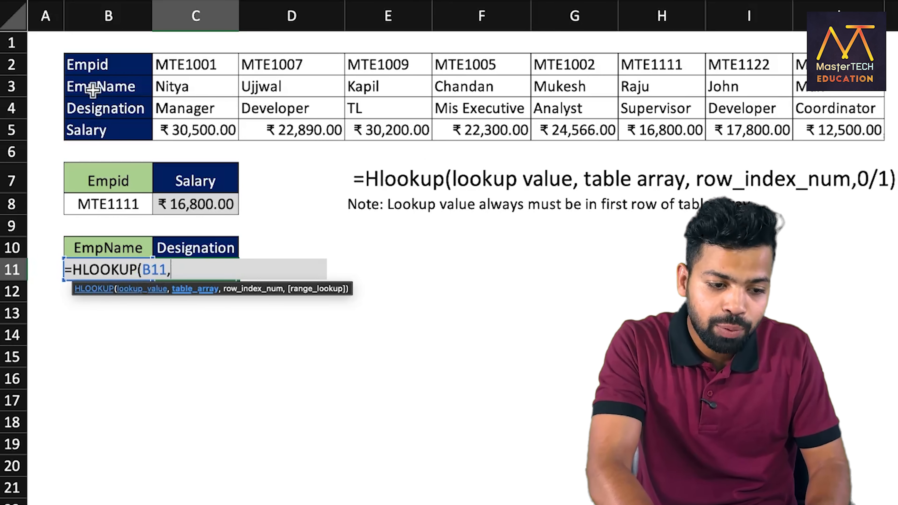
{"action": "left_click_drag", "start_coordinate": [93, 90], "coordinate": [825, 131]}
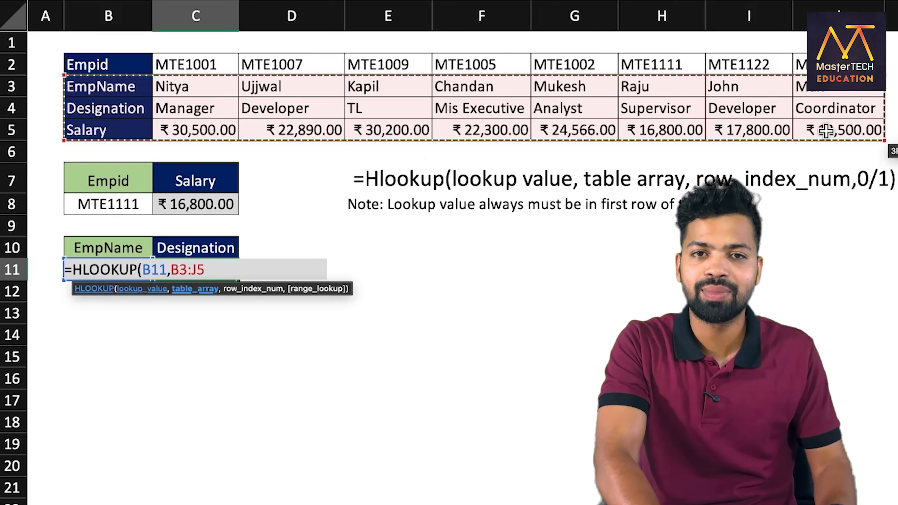
{"action": "type", "text": ","}
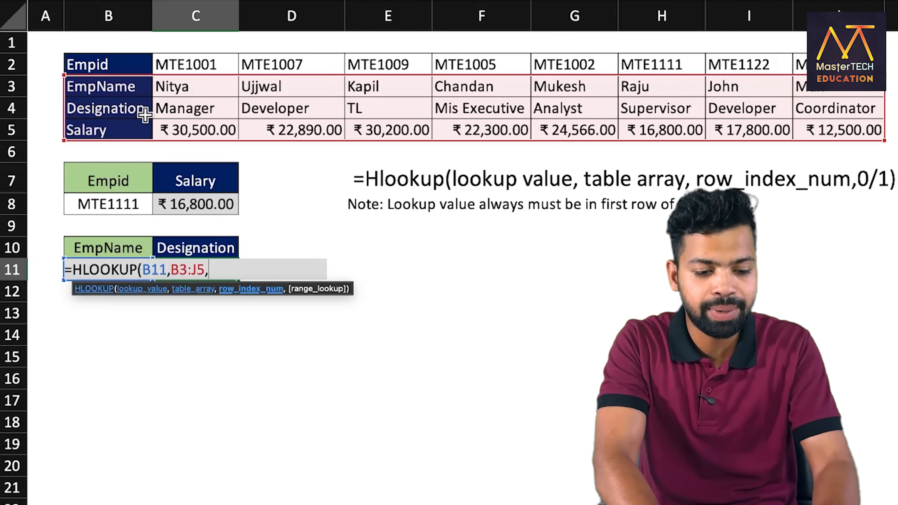
{"action": "type", "text": "2,0)"}
{"action": "key", "text": "Return"}
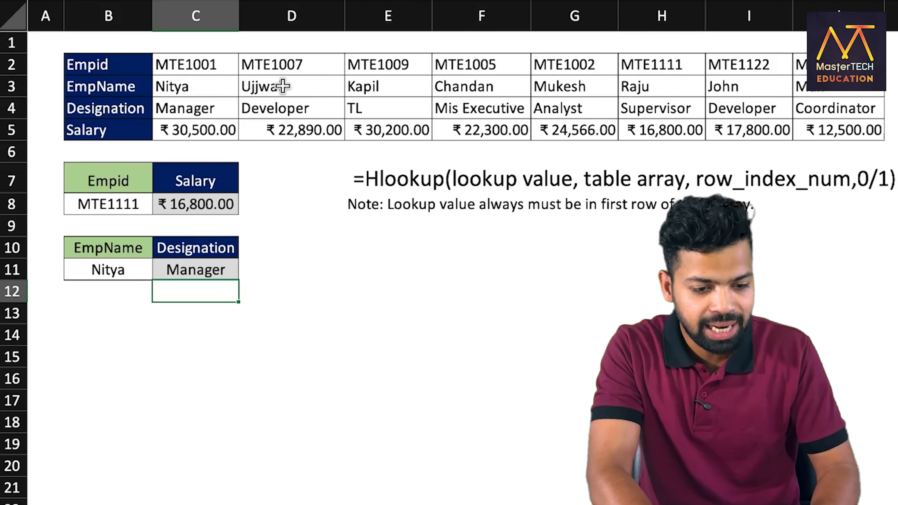
{"action": "left_click_drag", "start_coordinate": [224, 90], "coordinate": [209, 101]}
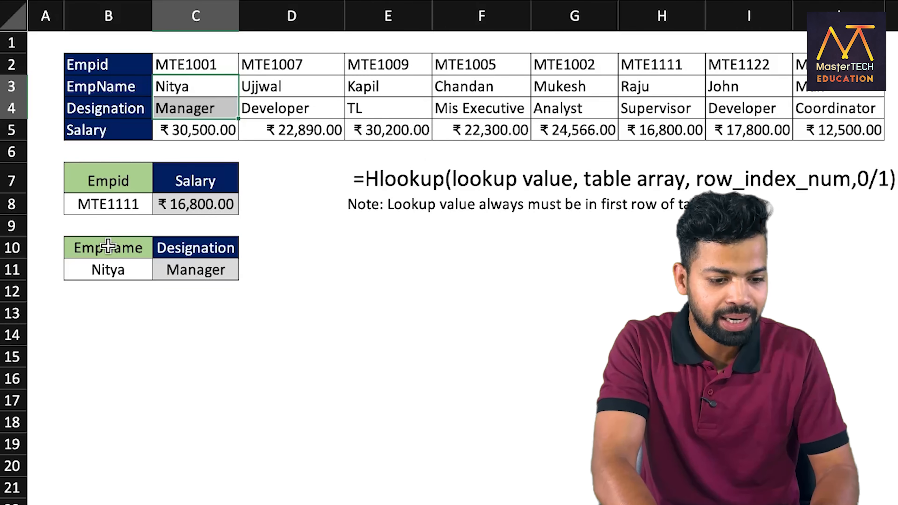
Replace the employee name in B11 with the one from F3 and widen column C to fit the returned designation
{"action": "left_click", "coordinate": [113, 262]}
{"action": "type", "text": "Chandan"}
{"action": "key", "text": "Return"}
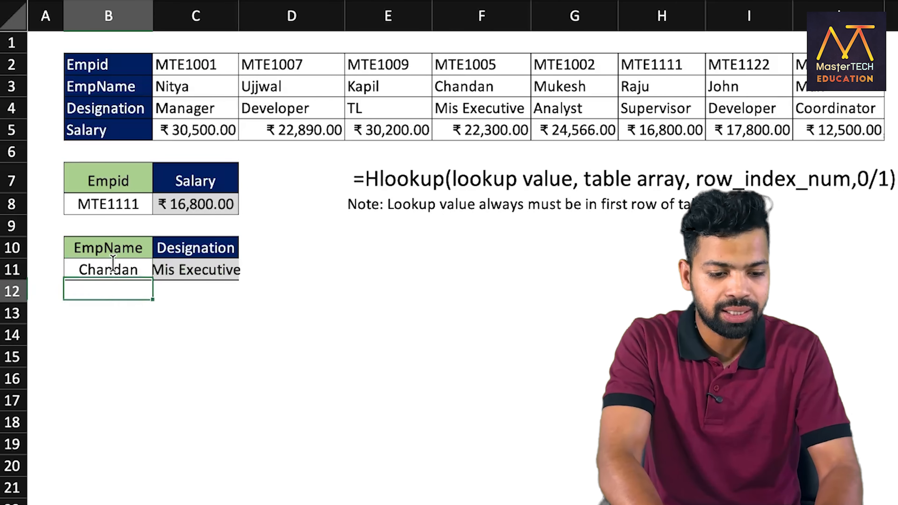
{"action": "left_click", "coordinate": [186, 269]}
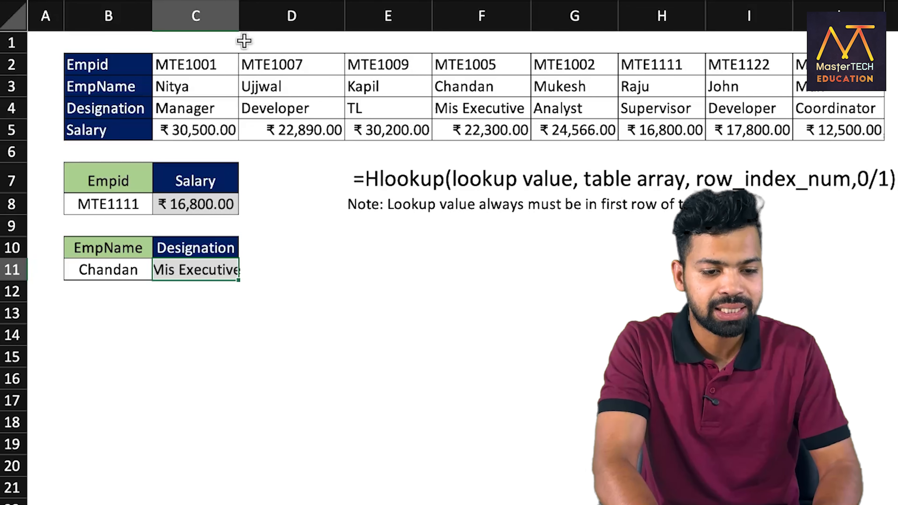
{"action": "left_click_drag", "start_coordinate": [238, 16], "coordinate": [252, 15]}
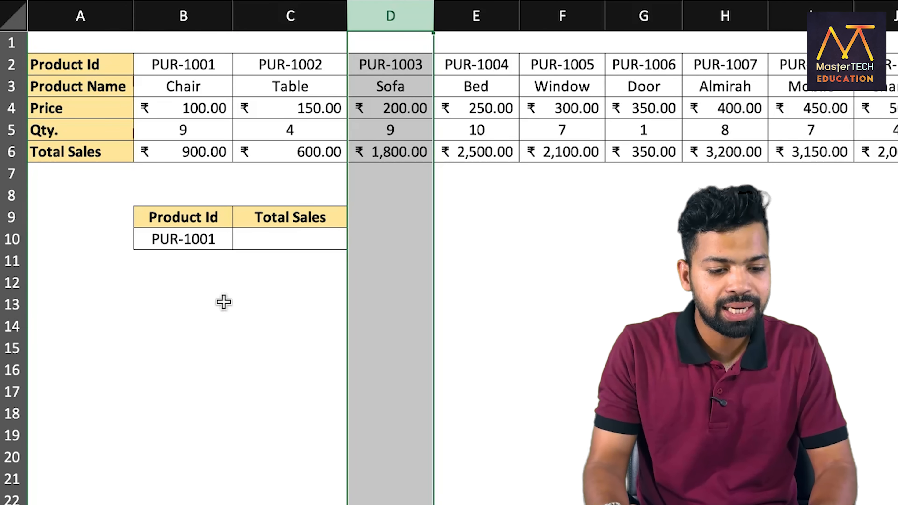
On the Explain - 2 sheet, start an HLOOKUP formula in C10 with B10 as the lookup value and A2:L6 as the table array
{"action": "left_click", "coordinate": [221, 297]}
{"action": "left_click_drag", "start_coordinate": [170, 201], "coordinate": [185, 225]}
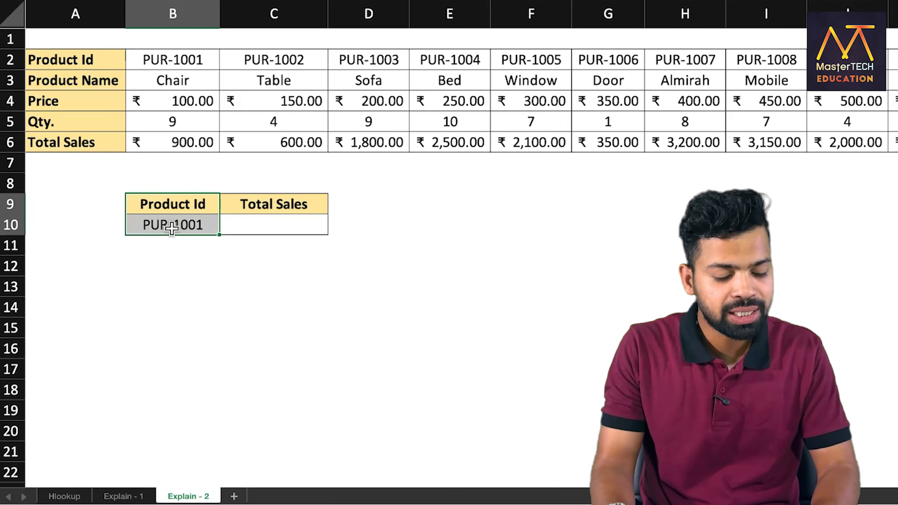
{"action": "left_click_drag", "start_coordinate": [243, 200], "coordinate": [248, 223]}
{"action": "left_click", "coordinate": [249, 223]}
{"action": "type", "text": "=hl"}
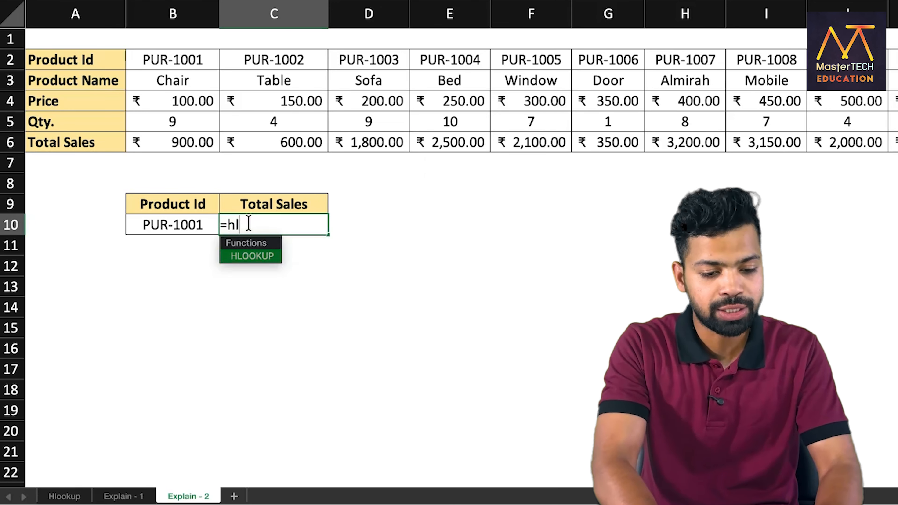
{"action": "key", "text": "Tab"}
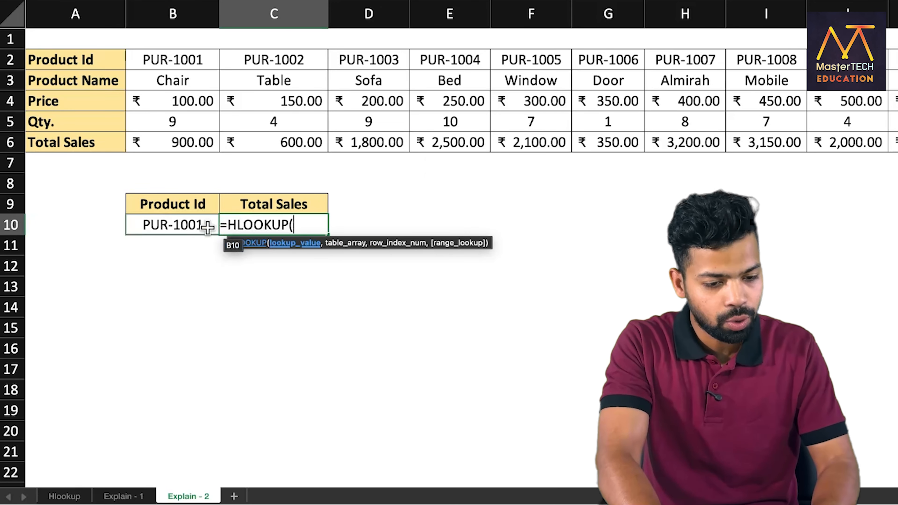
{"action": "left_click", "coordinate": [199, 225]}
{"action": "type", "text": ","}
{"action": "left_click", "coordinate": [67, 60]}
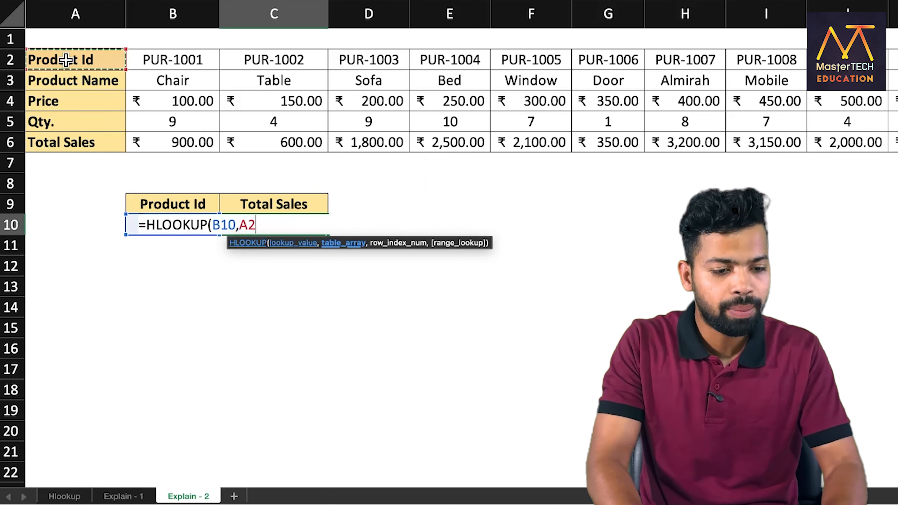
{"action": "key", "text": "ctrl+shift+Down"}
{"action": "key", "text": "ctrl+shift+Right"}
{"action": "scroll", "coordinate": [191, 183], "scroll_direction": "left", "scroll_amount": 3}
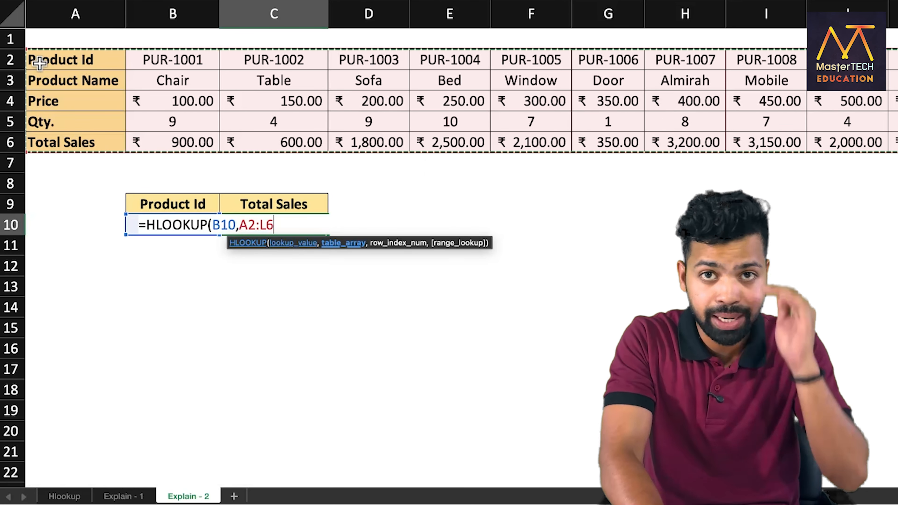
Complete the HLOOKUP in C10 with row index 5 and range lookup 0, and check its result against product PUR-1001's column
{"action": "type", "text": ","}
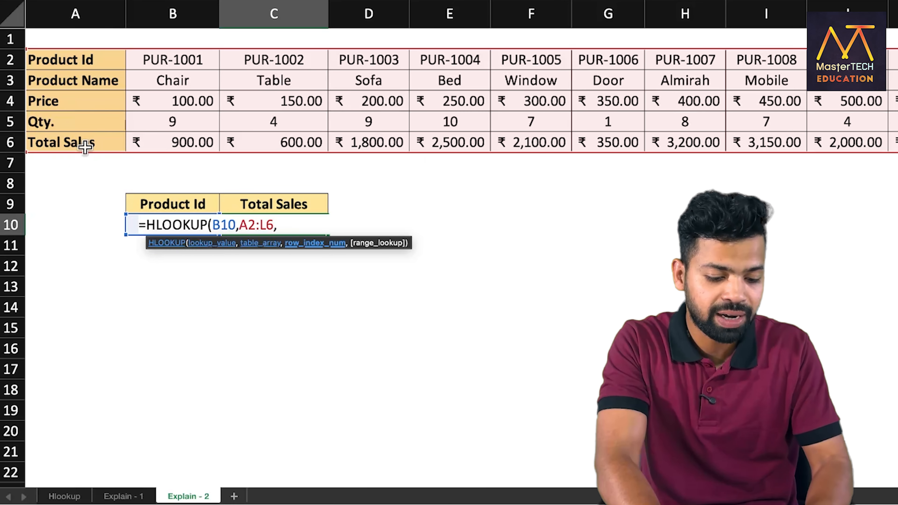
{"action": "type", "text": ",00"}
{"action": "key", "text": "BackSpace"}
{"action": "type", "text": ")"}
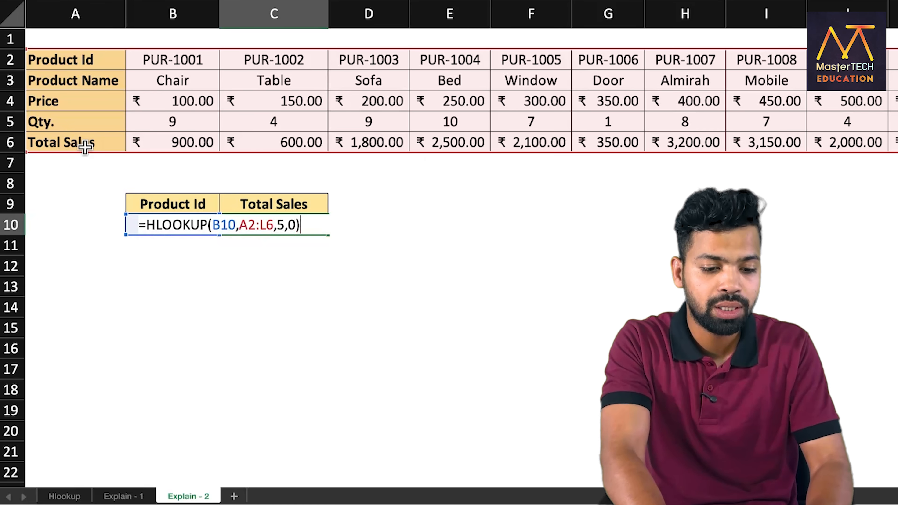
{"action": "key", "text": "Return"}
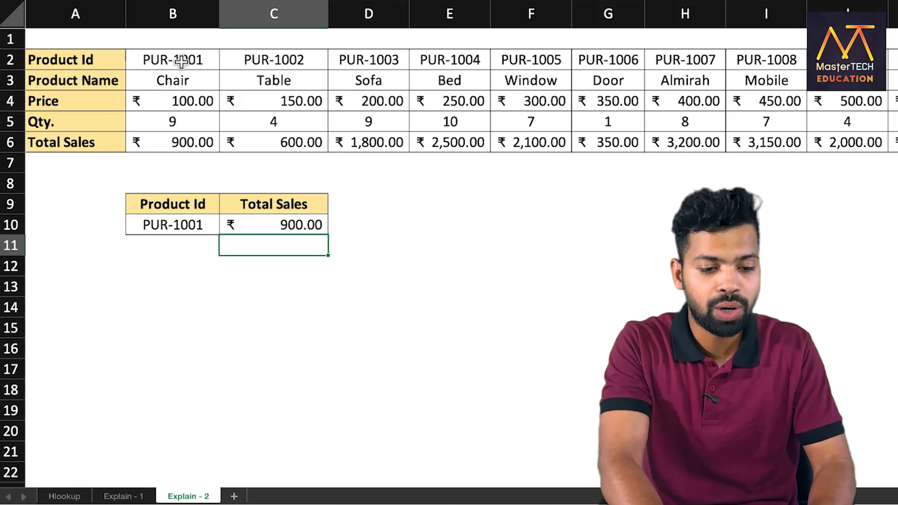
{"action": "left_click_drag", "start_coordinate": [180, 59], "coordinate": [184, 141]}
{"action": "left_click", "coordinate": [273, 214]}
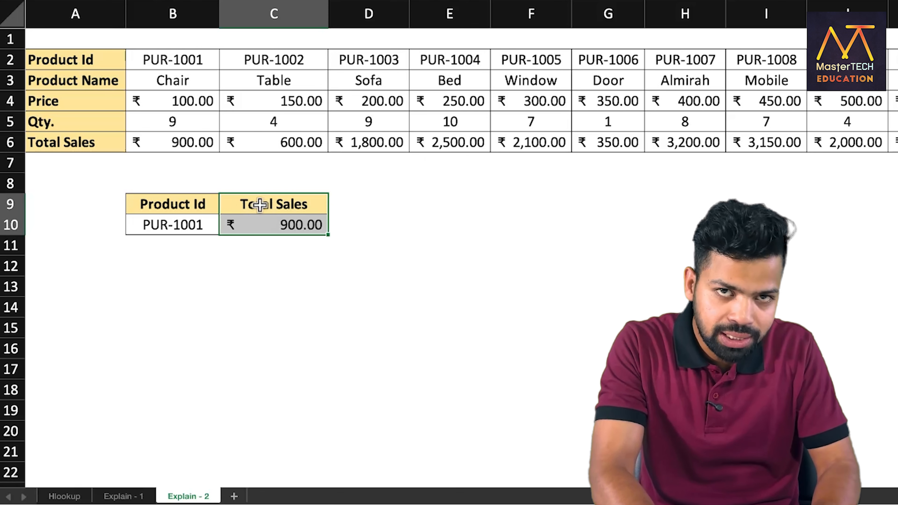
Replace the Total Sales header in C9 with PRODUCT NAME and widen column C slightly to fit it
{"action": "left_click", "coordinate": [271, 207]}
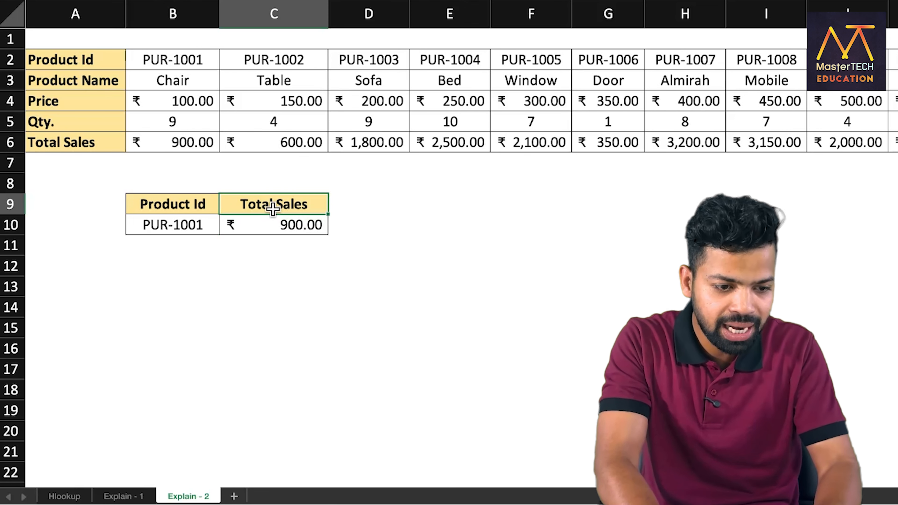
{"action": "type", "text": "PRODU"}
{"action": "key", "text": "BackSpace"}
{"action": "key", "text": "BackSpace"}
{"action": "key", "text": "BackSpace"}
{"action": "key", "text": "BackSpace"}
{"action": "key", "text": "BackSpace"}
{"action": "type", "text": "PRODU"}
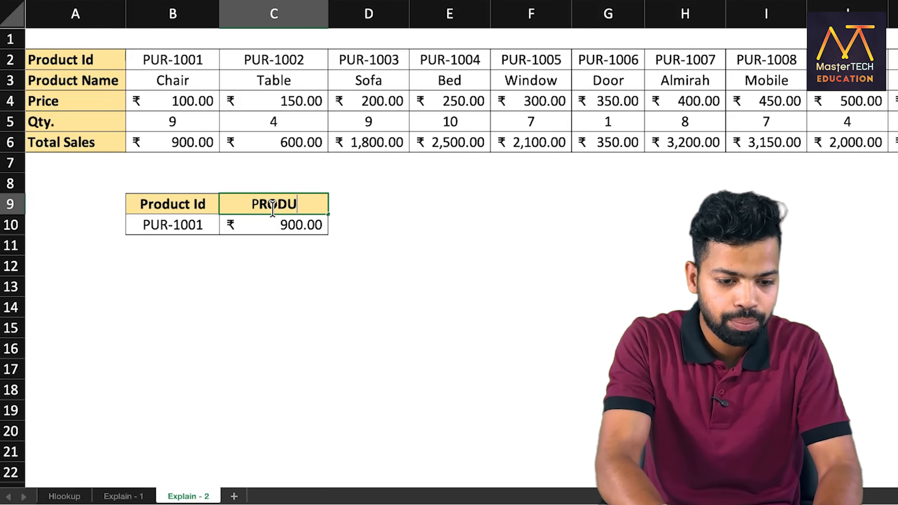
{"action": "type", "text": "CT NAME"}
{"action": "key", "text": "Return"}
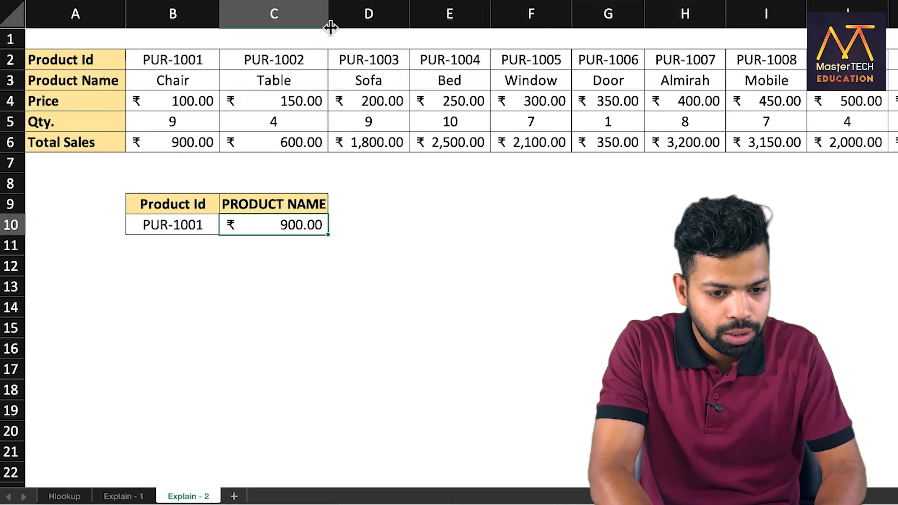
{"action": "left_click_drag", "start_coordinate": [328, 24], "coordinate": [333, 24]}
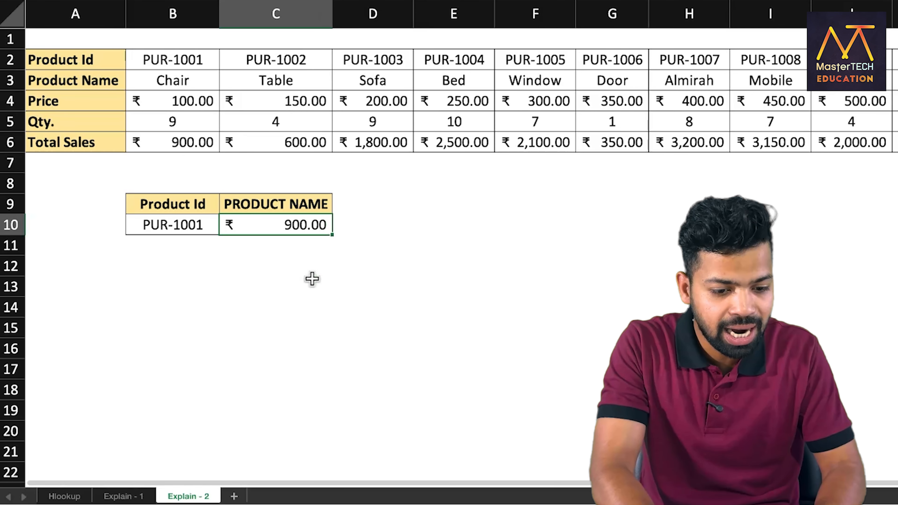
Change the header in C9 to PRICE, and after that to QTY
{"action": "left_click", "coordinate": [269, 203]}
{"action": "type", "text": "PRICE"}
{"action": "key", "text": "Return"}
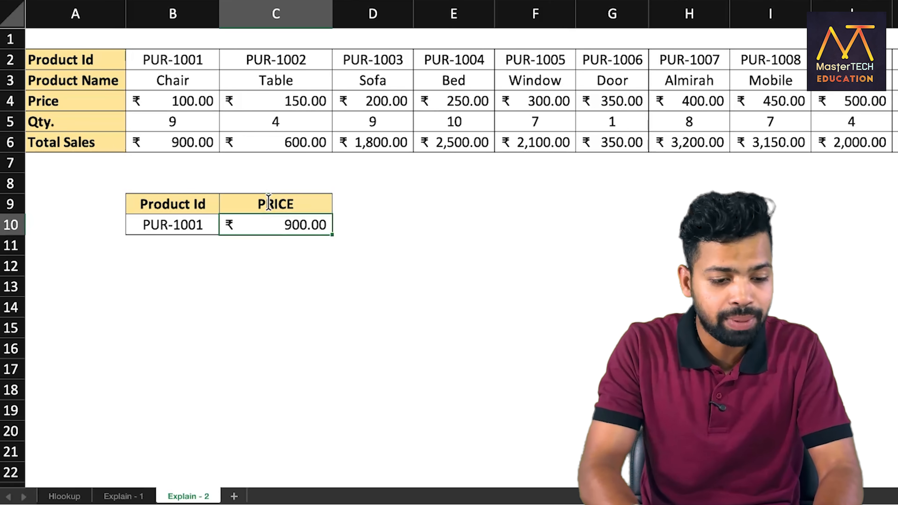
{"action": "left_click", "coordinate": [269, 203]}
{"action": "type", "text": "QTY."}
{"action": "key", "text": "Return"}
{"action": "left_click", "coordinate": [269, 202]}
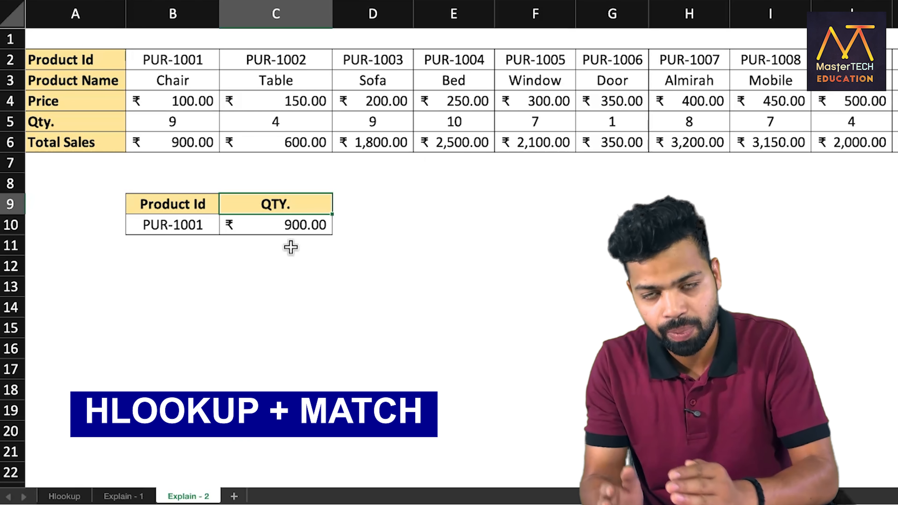
Examine the row index argument of the HLOOKUP in C10 and the row labels in A2:A5
{"action": "left_click", "coordinate": [284, 223]}
{"action": "double_click", "coordinate": [284, 223]}
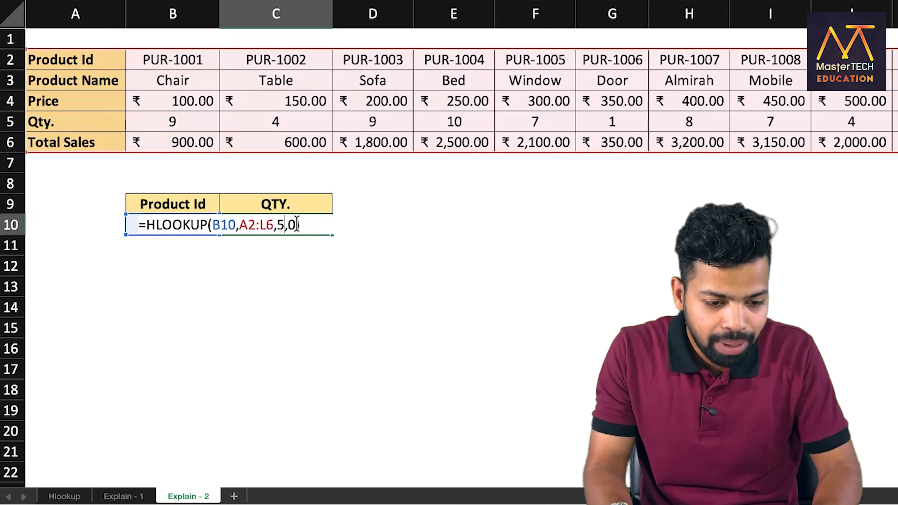
{"action": "left_click", "coordinate": [285, 224]}
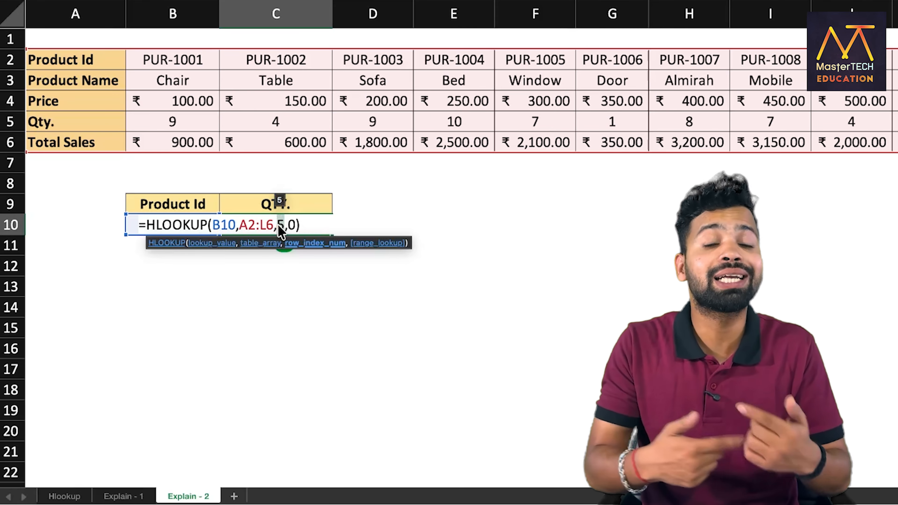
{"action": "key", "text": "Return"}
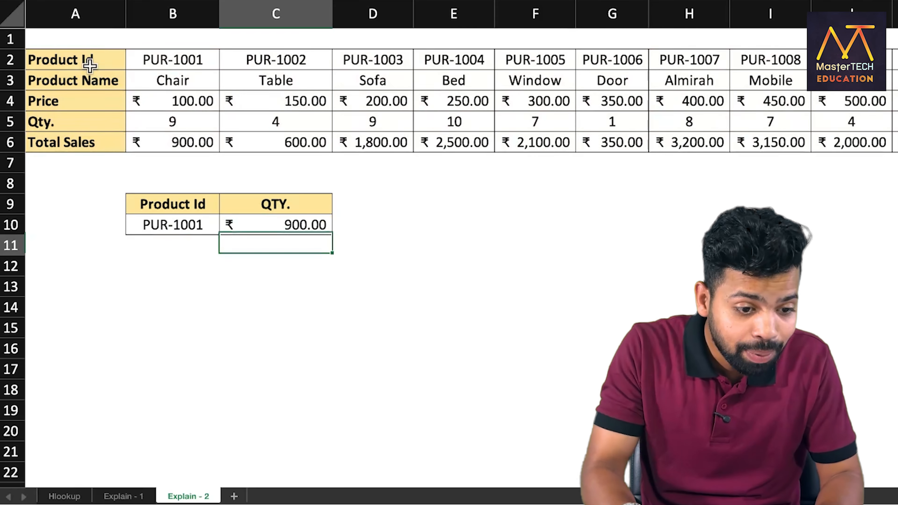
{"action": "left_click_drag", "start_coordinate": [89, 62], "coordinate": [90, 121]}
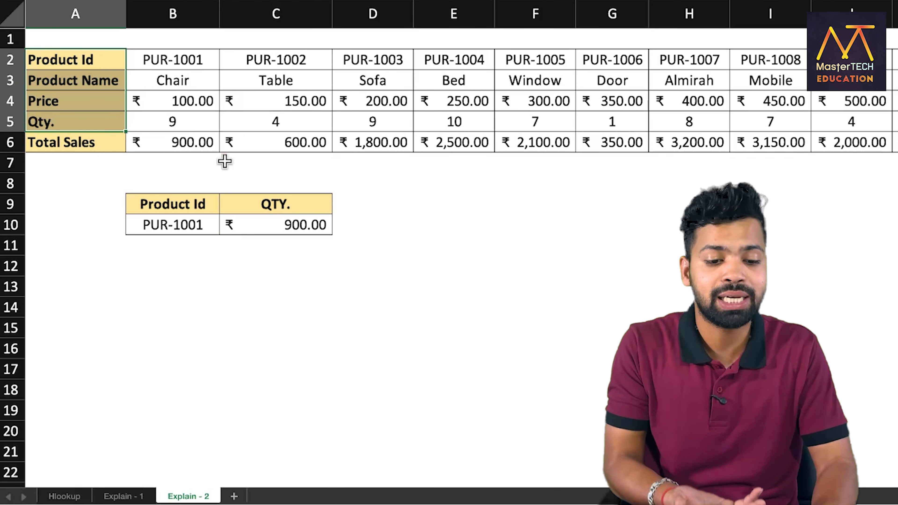
Clear C10 and start a new HLOOKUP there with B10 as the lookup value and A2:L6 as the table array
{"action": "left_click", "coordinate": [286, 230]}
{"action": "key", "text": "BackSpace"}
{"action": "type", "text": "="}
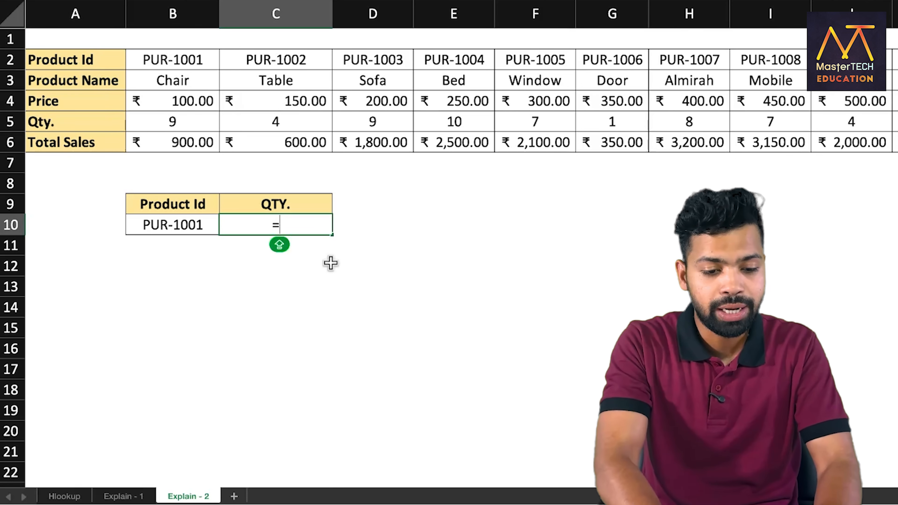
{"action": "type", "text": "HLOOKUP("}
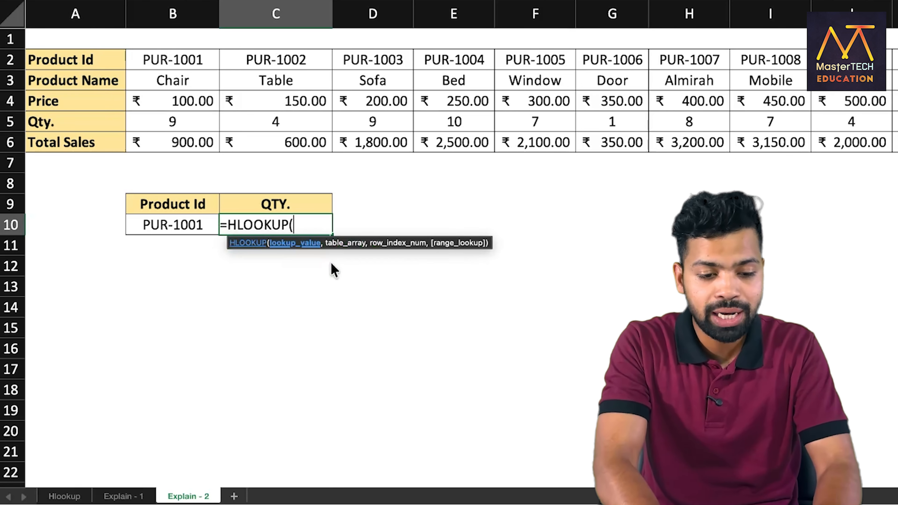
{"action": "left_click", "coordinate": [172, 225]}
{"action": "type", "text": ","}
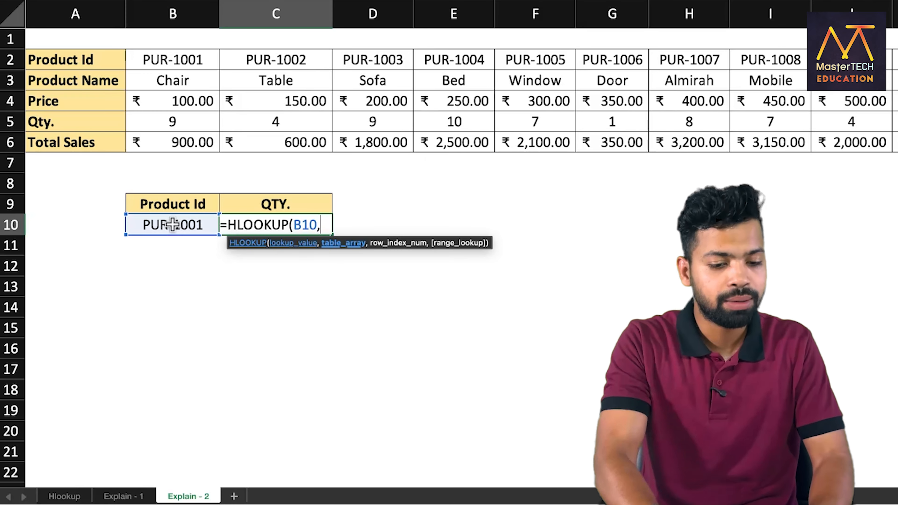
{"action": "left_click", "coordinate": [98, 61]}
{"action": "key", "text": "ctrl+shift+Right"}
{"action": "key", "text": "ctrl+shift+Down"}
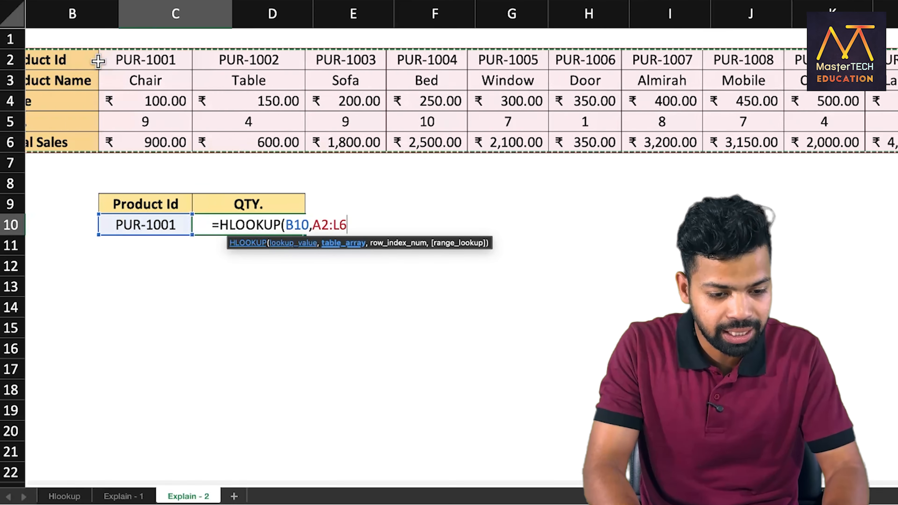
{"action": "scroll", "coordinate": [251, 144], "scroll_direction": "left", "scroll_amount": 3}
{"action": "type", "text": ","}
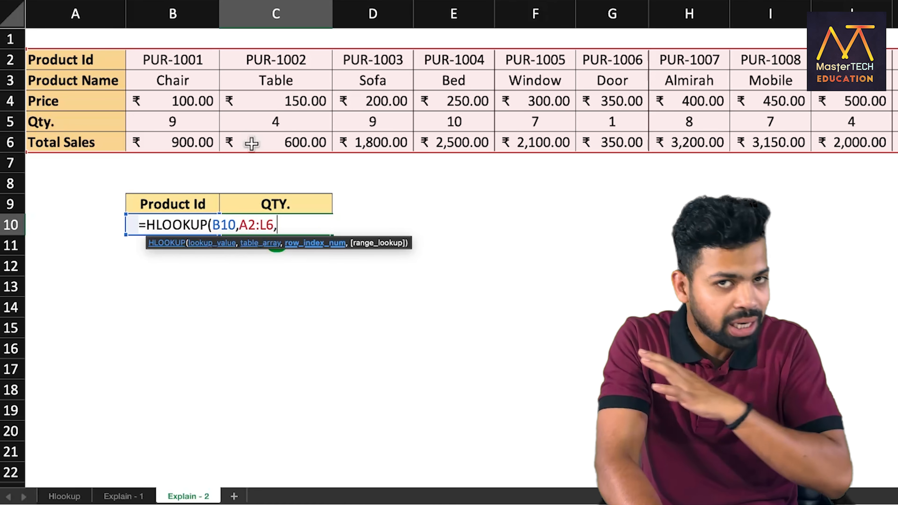
Complete the HLOOKUP in C10 with MATCH(C9,A2:A6,0) as its row index
{"action": "type", "text": "MATCH("}
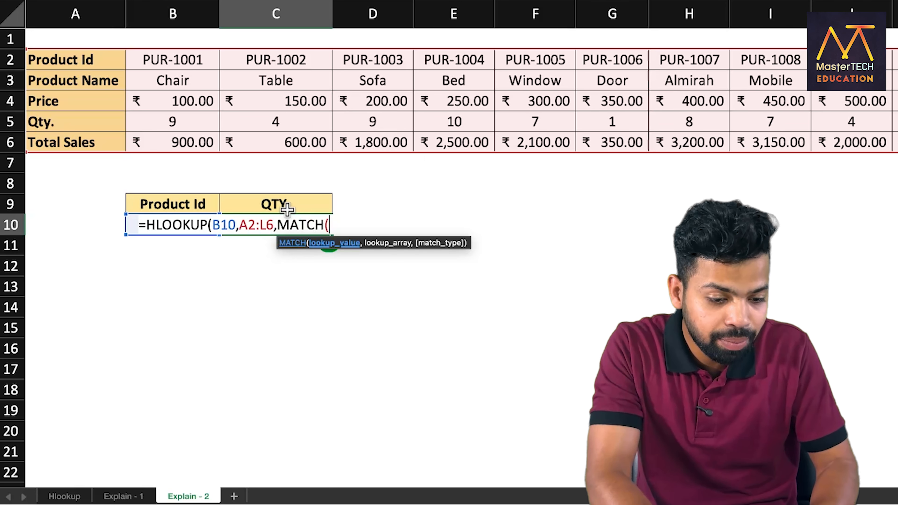
{"action": "scroll", "coordinate": [287, 206], "scroll_direction": "down", "scroll_amount": 1}
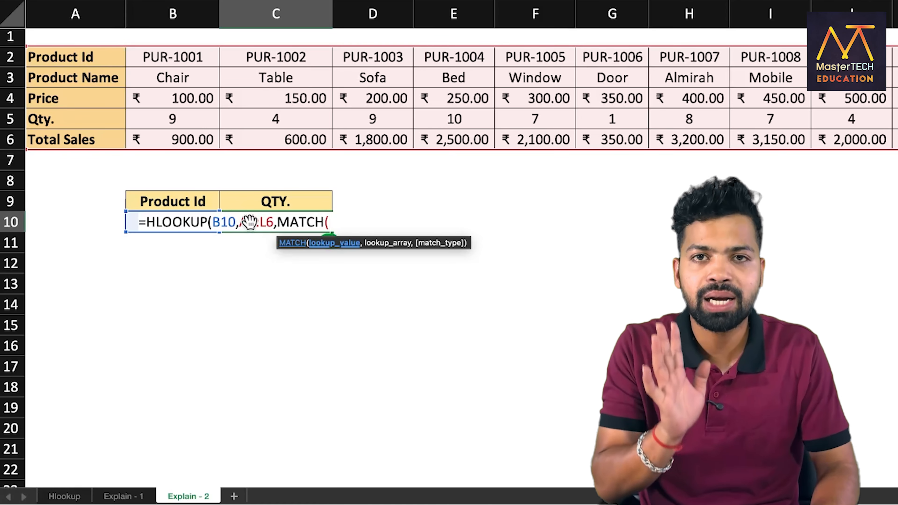
{"action": "left_click", "coordinate": [277, 203]}
{"action": "type", "text": ","}
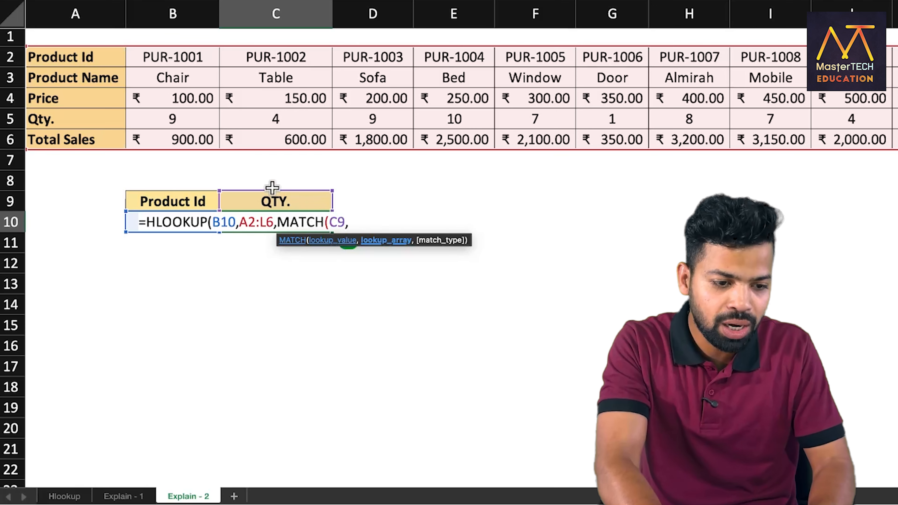
{"action": "left_click_drag", "start_coordinate": [100, 56], "coordinate": [102, 149]}
{"action": "type", "text": ","}
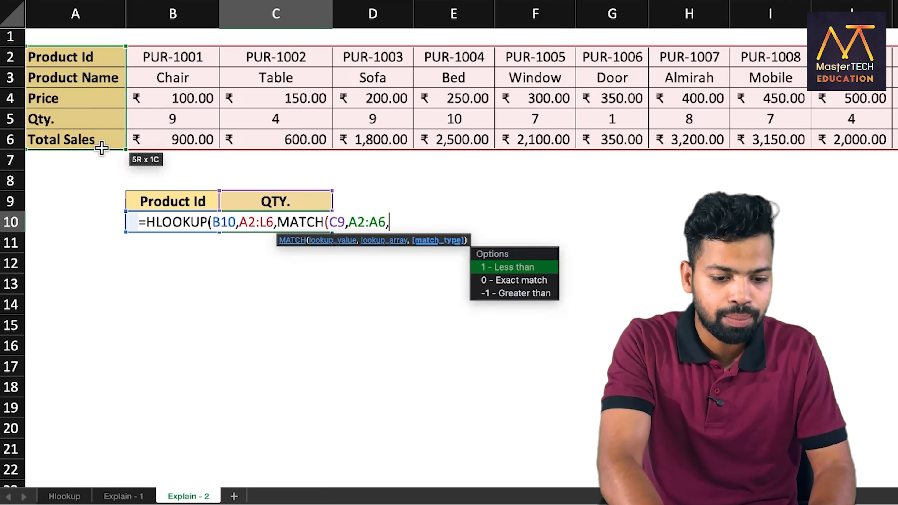
{"action": "type", "text": "0)"}
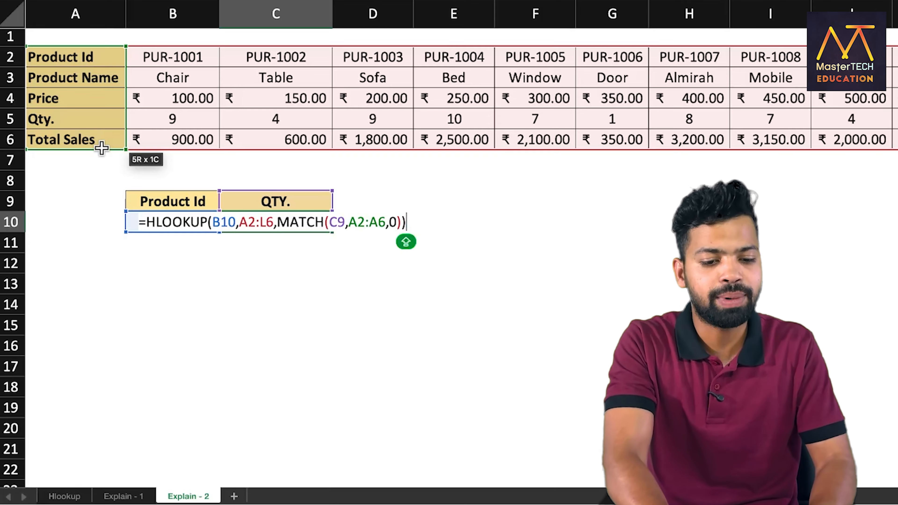
{"action": "key", "text": "Return"}
Compare the C10 result with product PUR-1001's quantity and remove the currency format from C10
{"action": "left_click", "coordinate": [231, 221]}
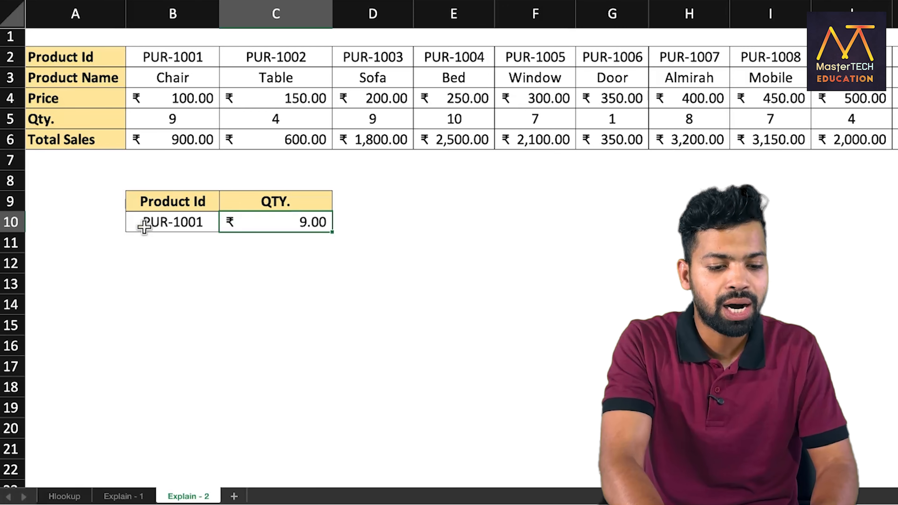
{"action": "left_click_drag", "start_coordinate": [178, 49], "coordinate": [179, 118]}
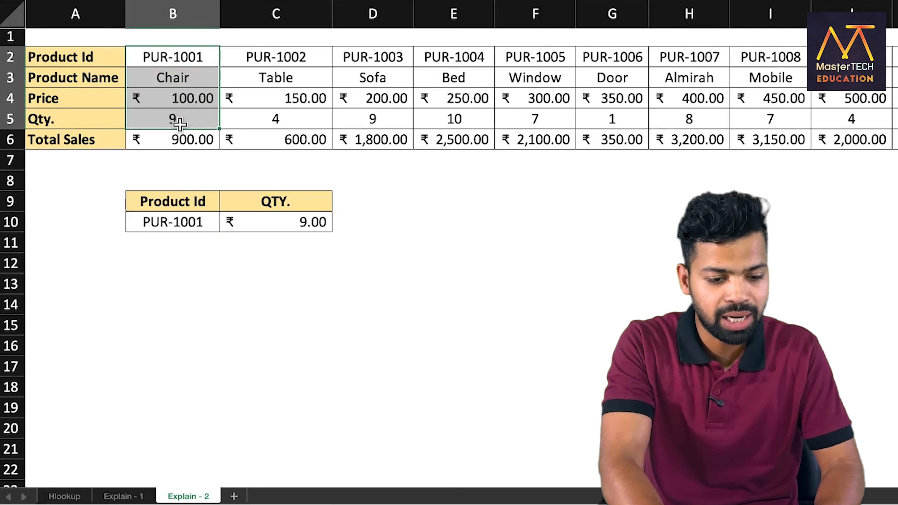
{"action": "left_click", "coordinate": [286, 220]}
Test the HLOOKUP and MATCH formula by changing the C9 header to PRODUCT NAME, and after that to TOTAL SALES
{"action": "left_click", "coordinate": [288, 198]}
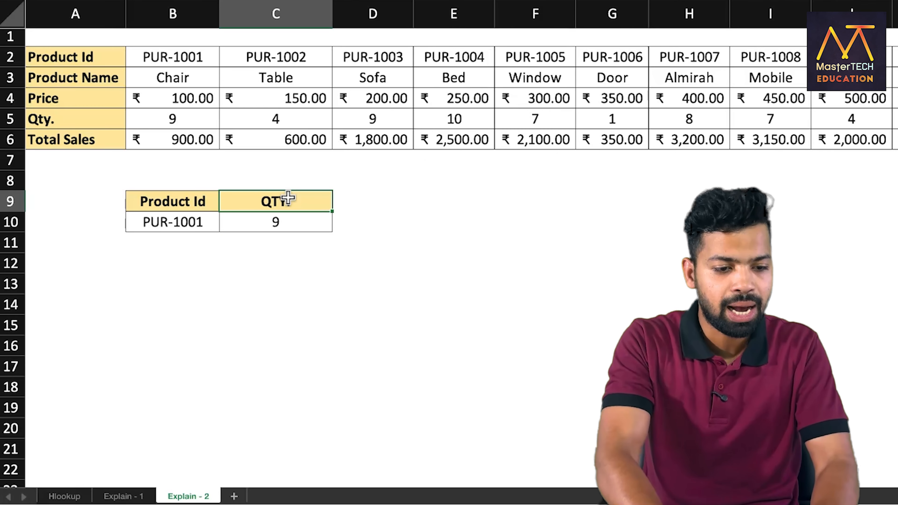
{"action": "type", "text": "PRODUCT NAME"}
{"action": "key", "text": "Return"}
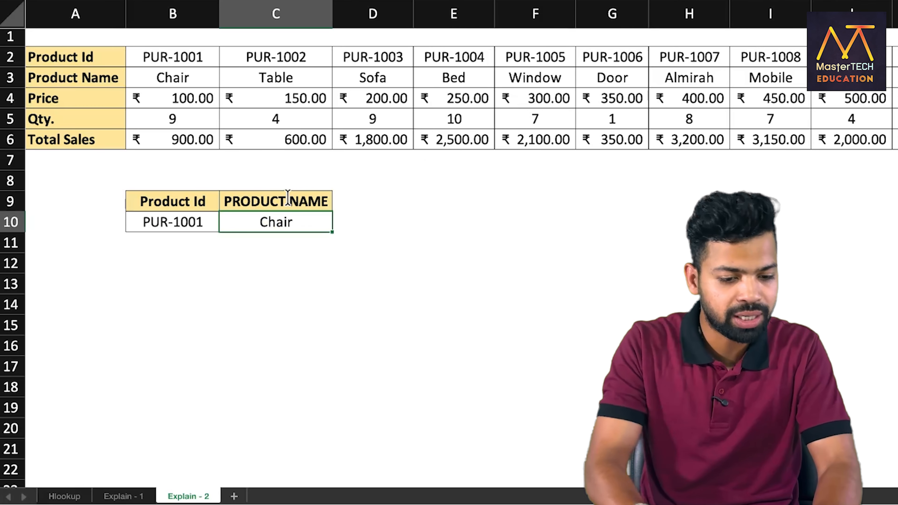
{"action": "left_click", "coordinate": [288, 199]}
{"action": "type", "text": "TOTA"}
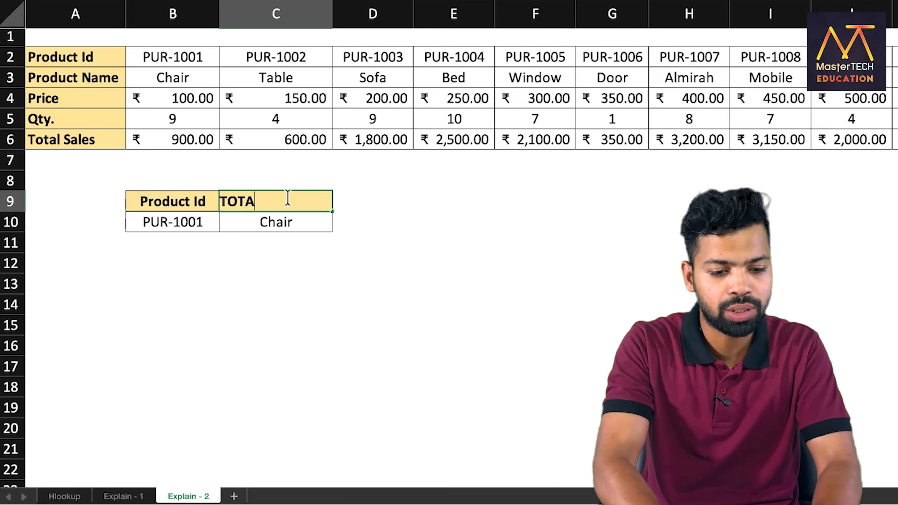
{"action": "type", "text": "L SALES"}
{"action": "key", "text": "Return"}
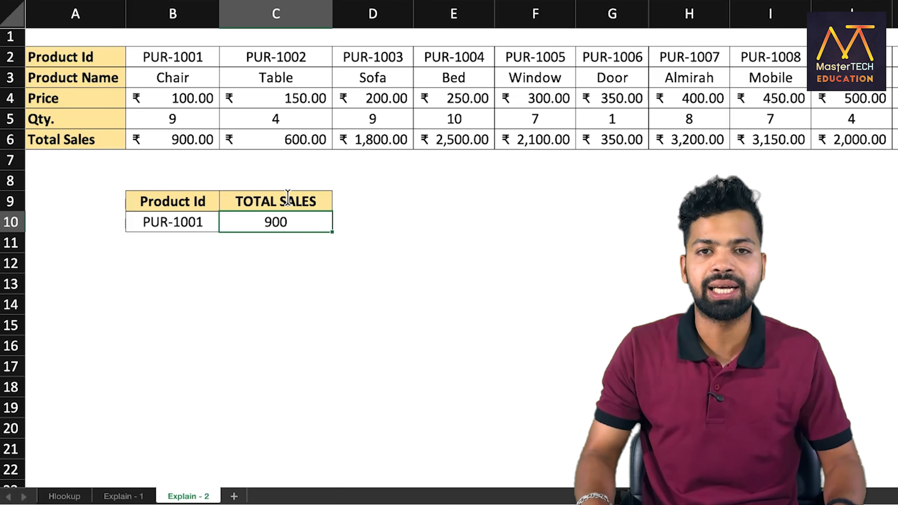